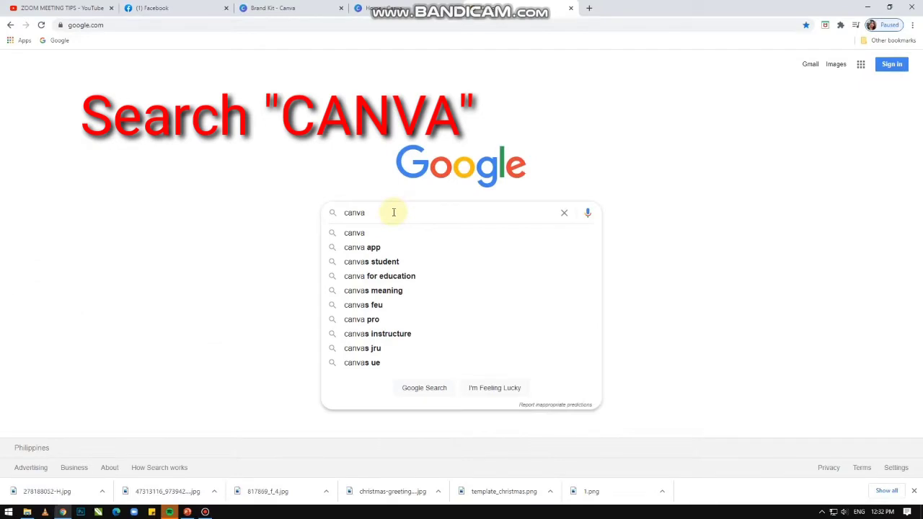
Search Google for "canva app" and open the Canva.com result
left_click(387, 247)
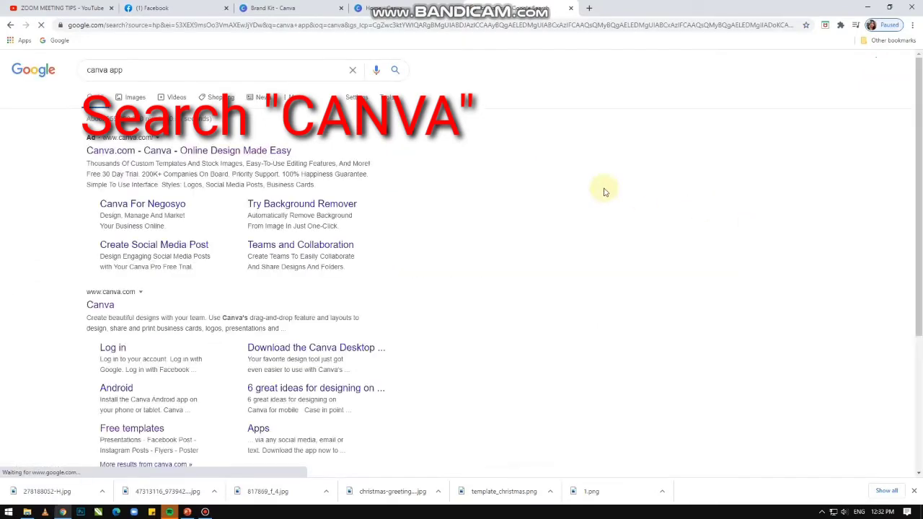
left_click(236, 153)
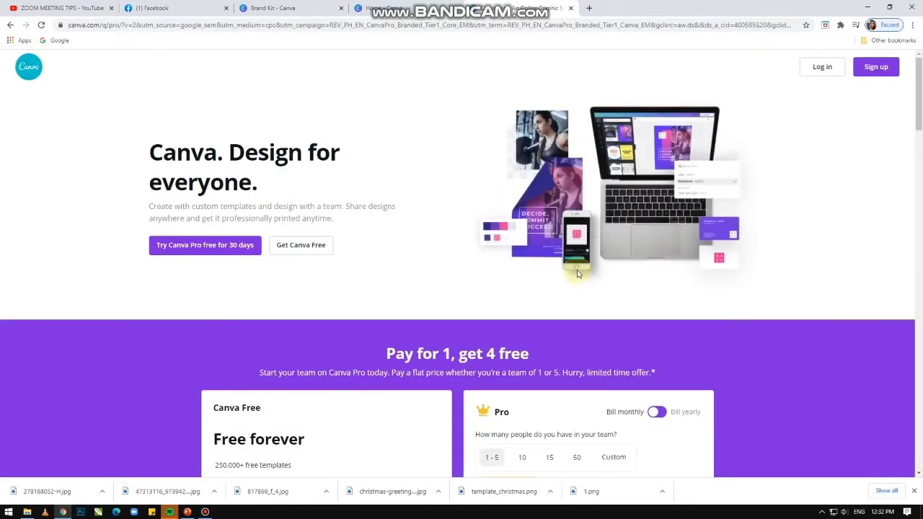
Compare the Canva Free and Pro plans and start designing with the free plan
scroll(578, 273, "down", 3)
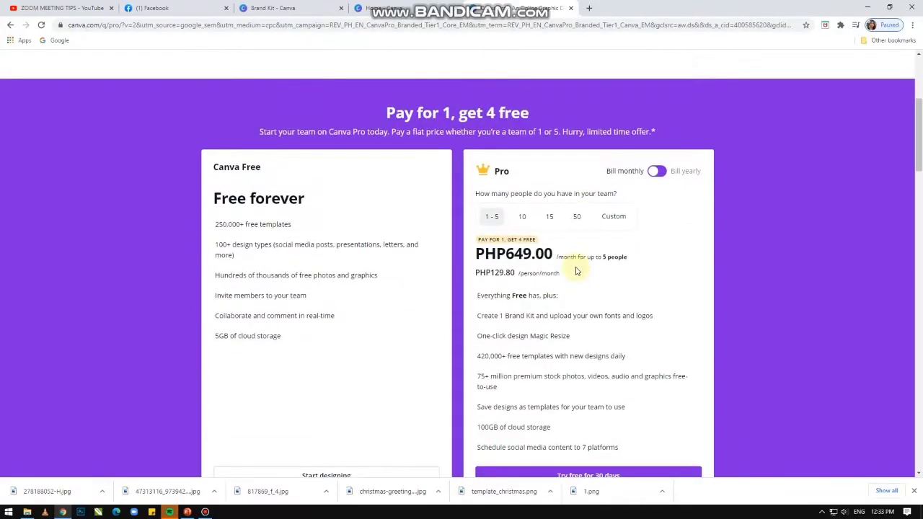
scroll(577, 271, "down", 3)
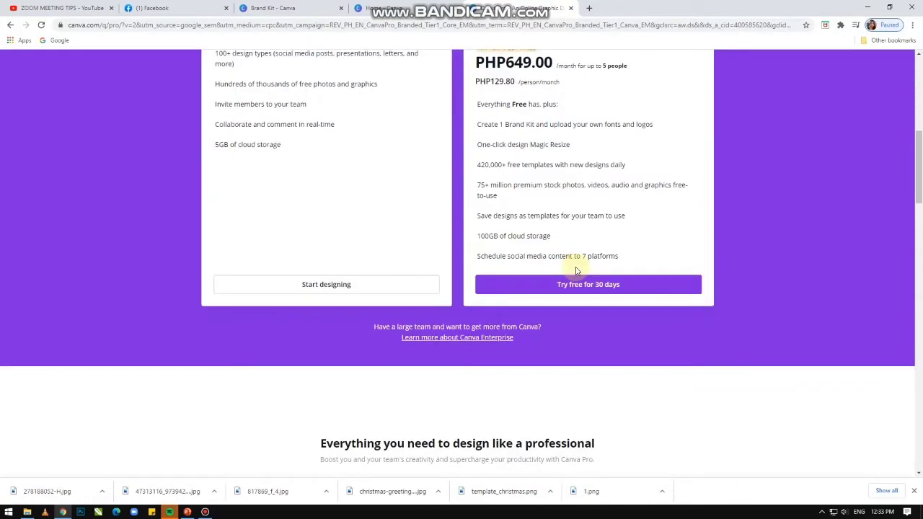
scroll(577, 271, "up", 2)
scroll(577, 271, "down", 2)
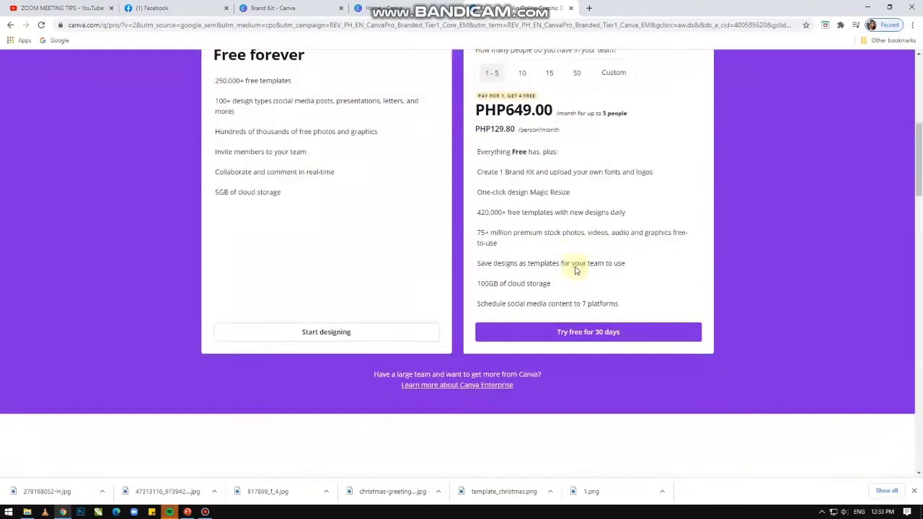
left_click(346, 335)
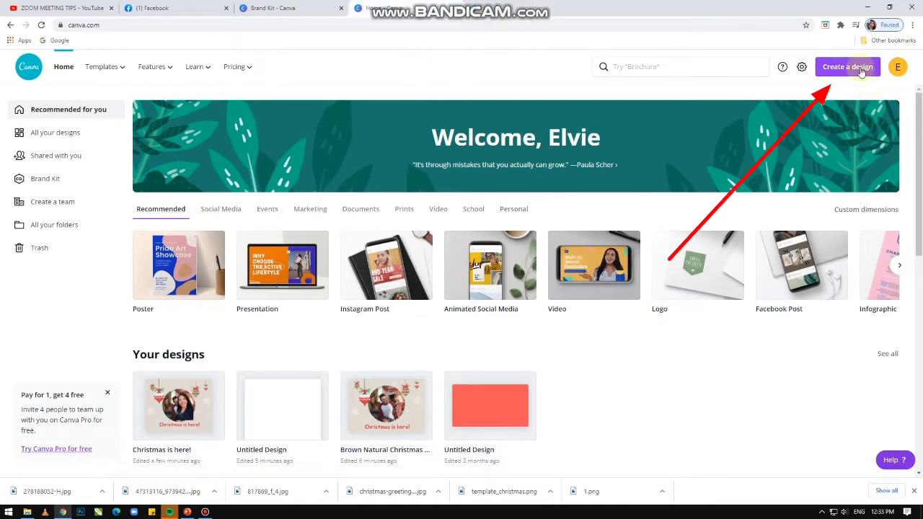
Create a new design with custom dimensions of 7 in wide by 5 in high
mouse_move(99, 71)
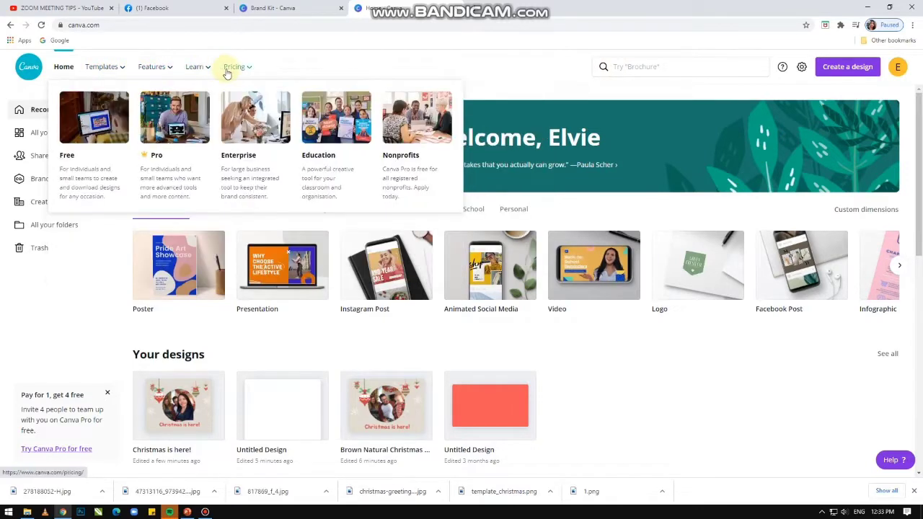
left_click(832, 72)
left_click(755, 116)
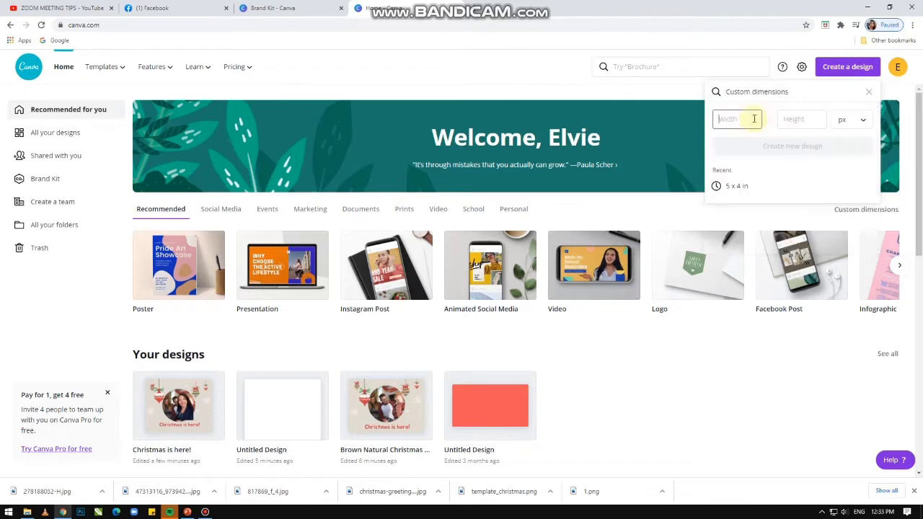
left_click(860, 121)
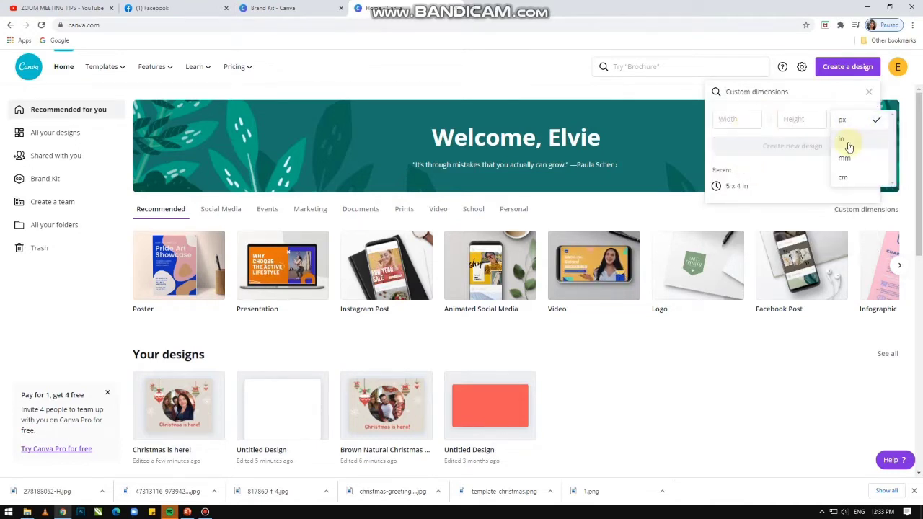
left_click(849, 145)
left_click(736, 120)
type("7")
left_click(802, 121)
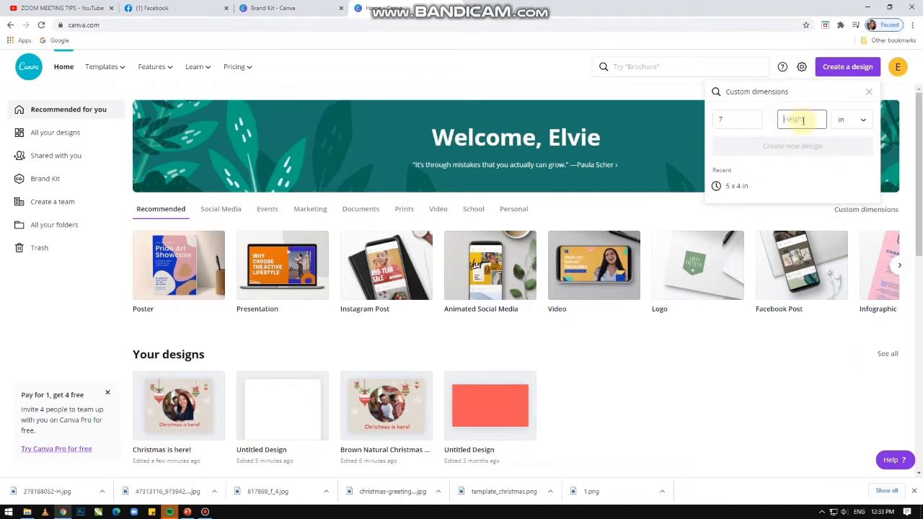
type("5")
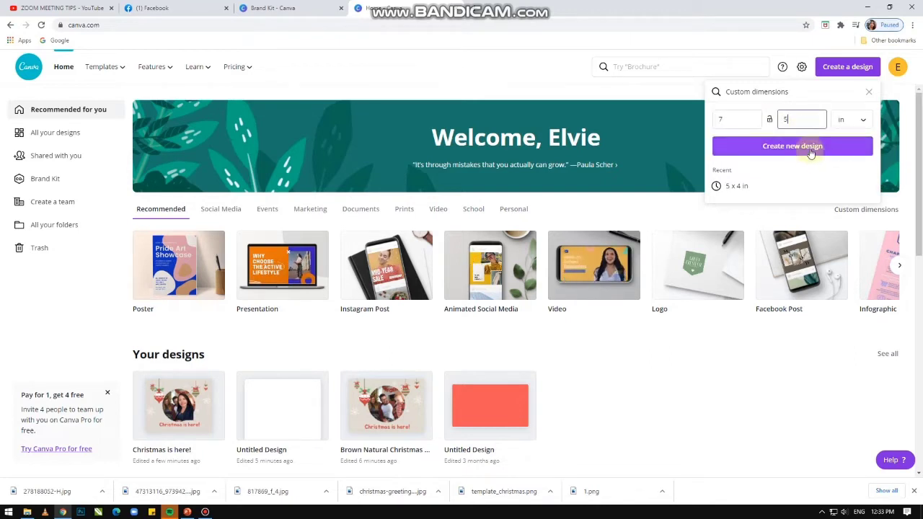
left_click(811, 150)
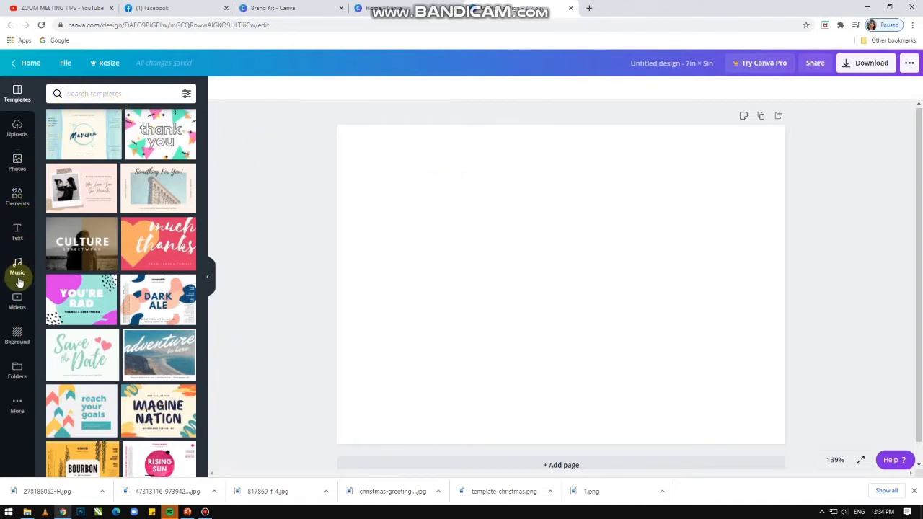
Search the templates for "Christmas Cards"
left_click(88, 93)
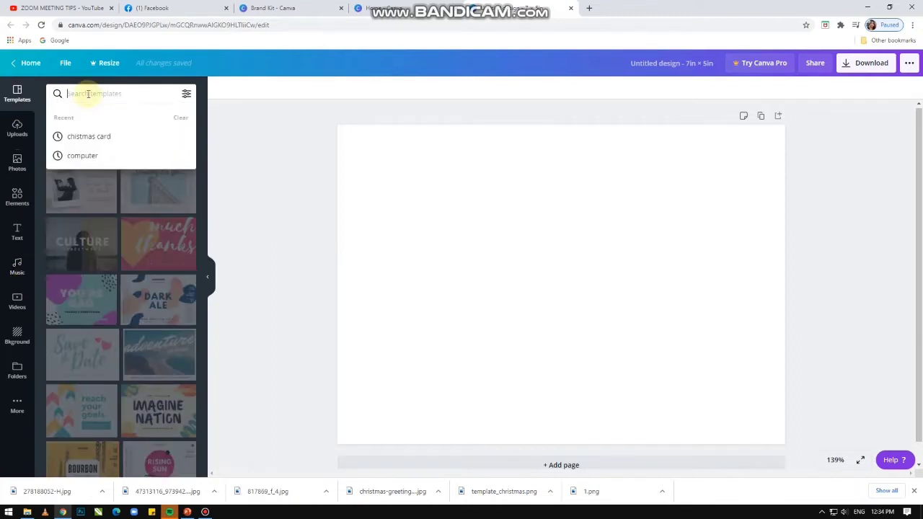
left_click(105, 137)
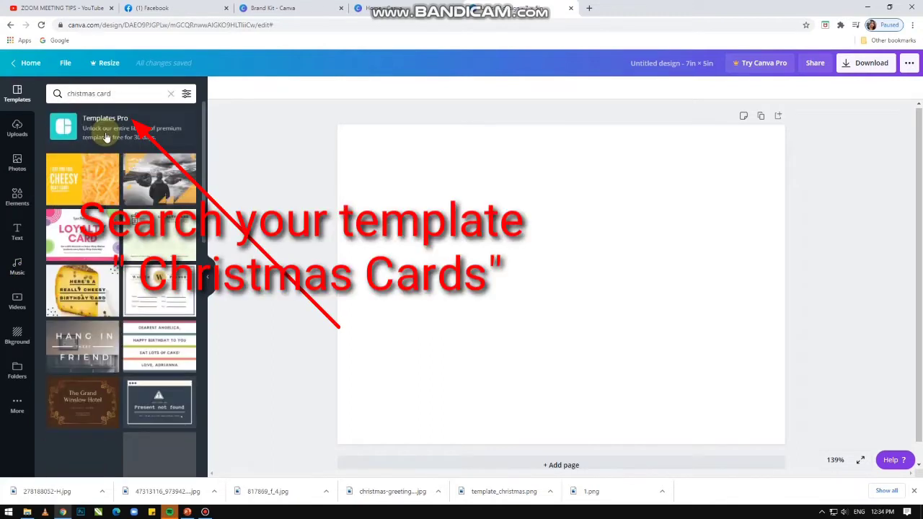
left_click(108, 94)
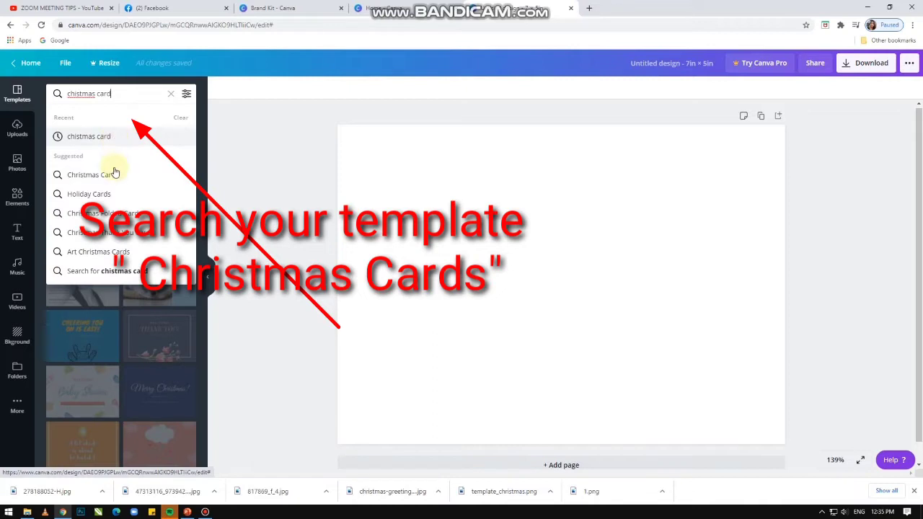
left_click(114, 174)
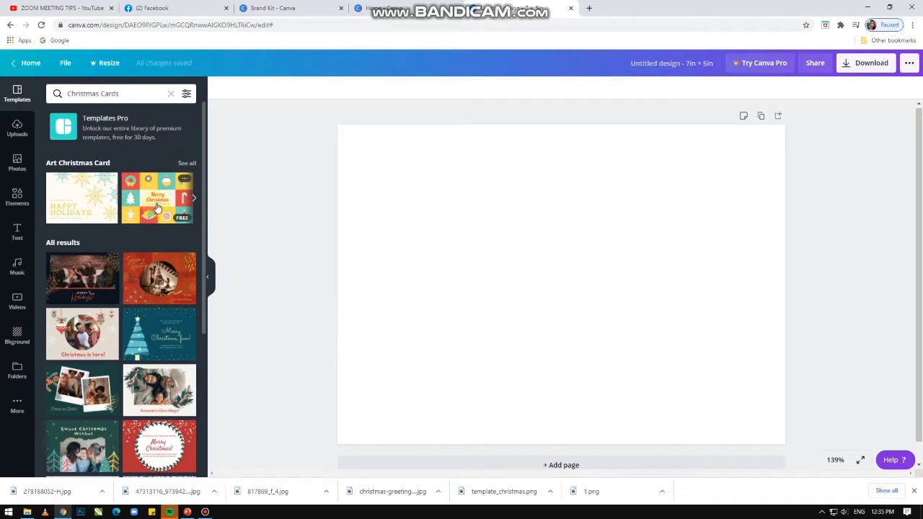
Browse the Christmas card templates and apply the "Christmas is here!" design with the round family photo
scroll(156, 206, "down", 3)
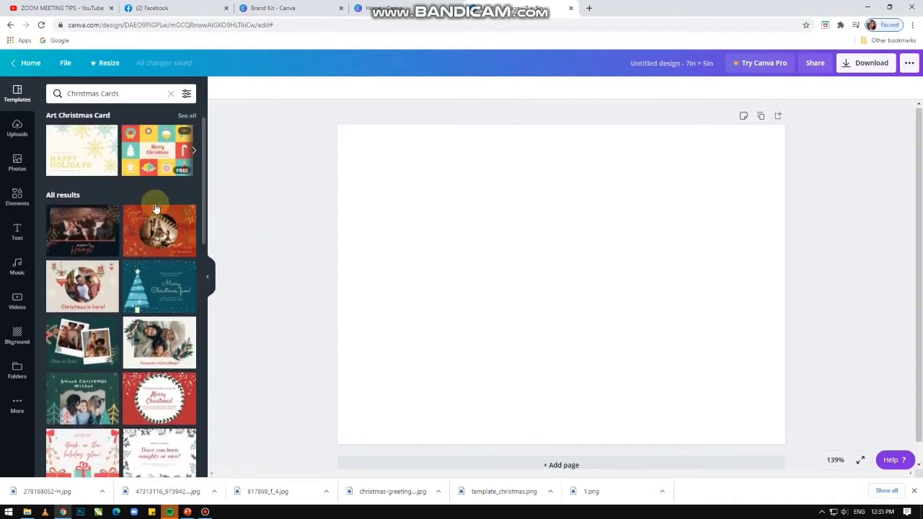
scroll(156, 202, "down", 6)
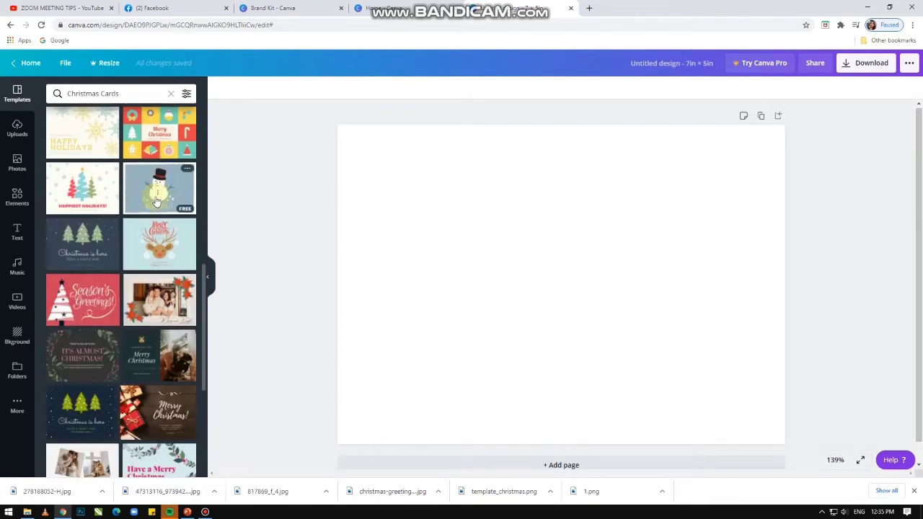
scroll(158, 201, "down", 3)
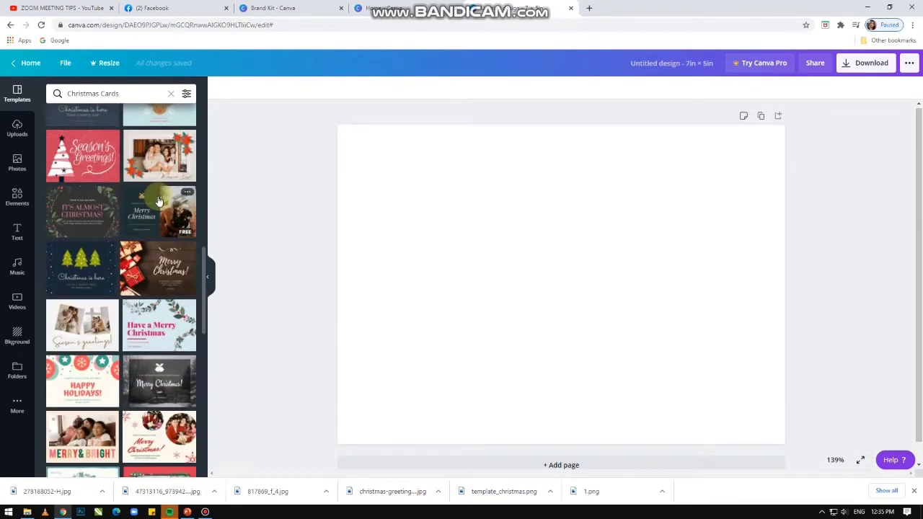
scroll(159, 199, "up", 6)
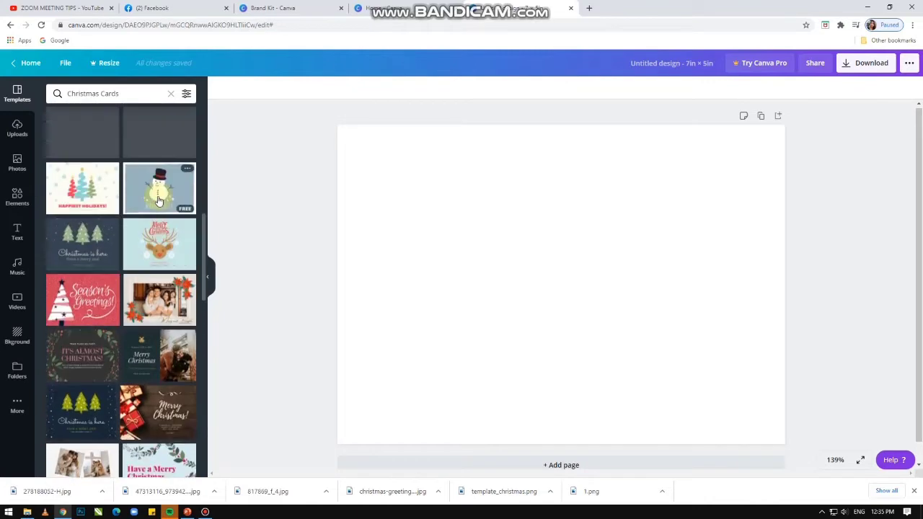
scroll(159, 200, "up", 5)
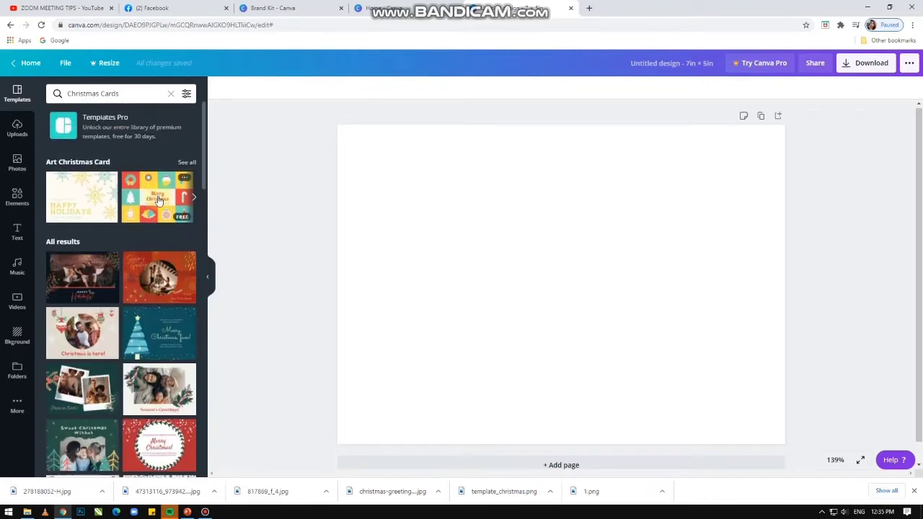
scroll(159, 202, "down", 1)
left_click(92, 285)
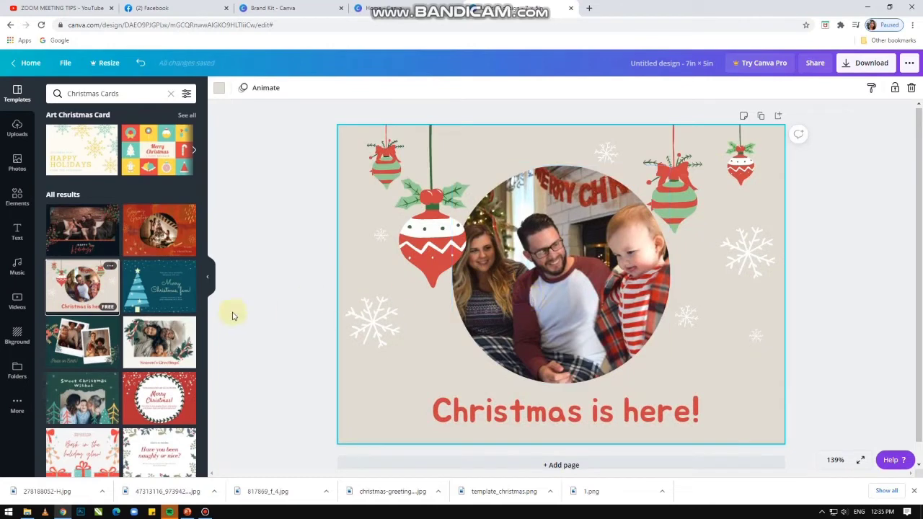
Try the "Sweet Christmas Wishes" template on the page, followed by the "Merry and Bright" template with red flowers
left_click(98, 403)
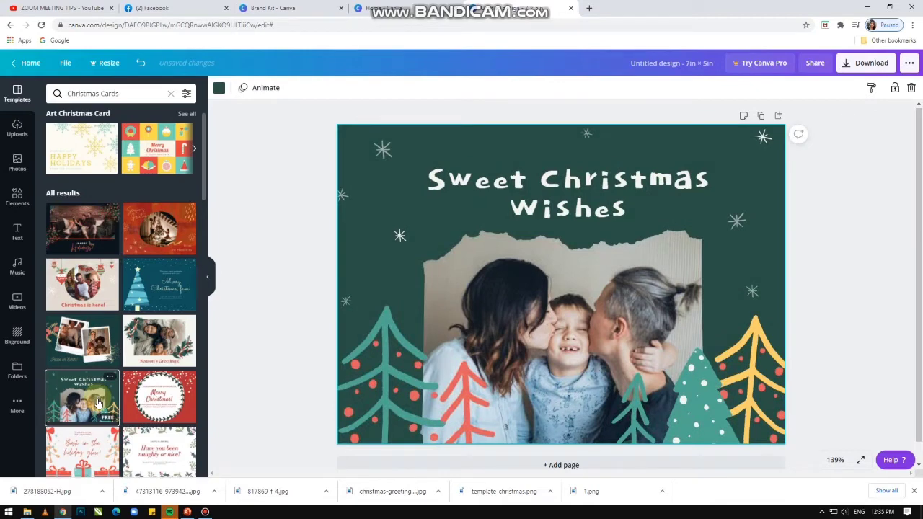
scroll(99, 401, "down", 5)
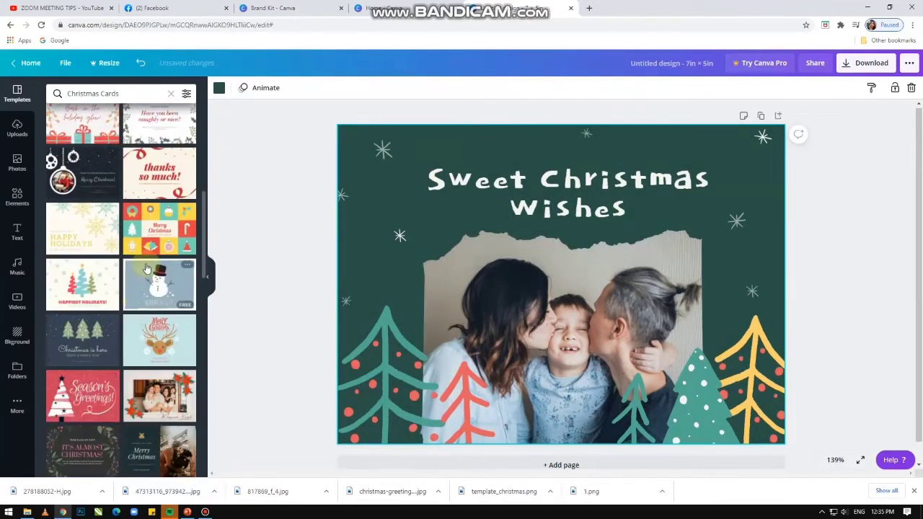
left_click(150, 395)
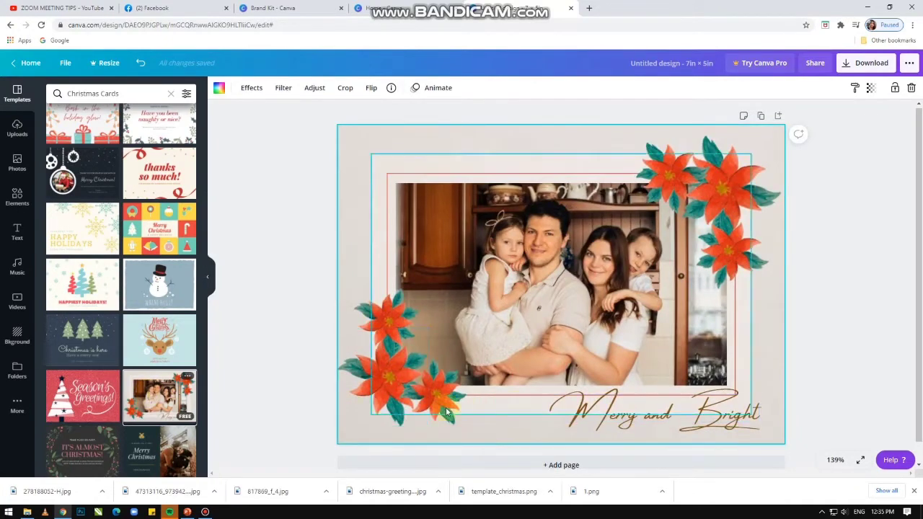
Examine the family photo and flower decorations of the "Merry and Bright" template as individually selectable elements
left_click(530, 299)
left_click(758, 199)
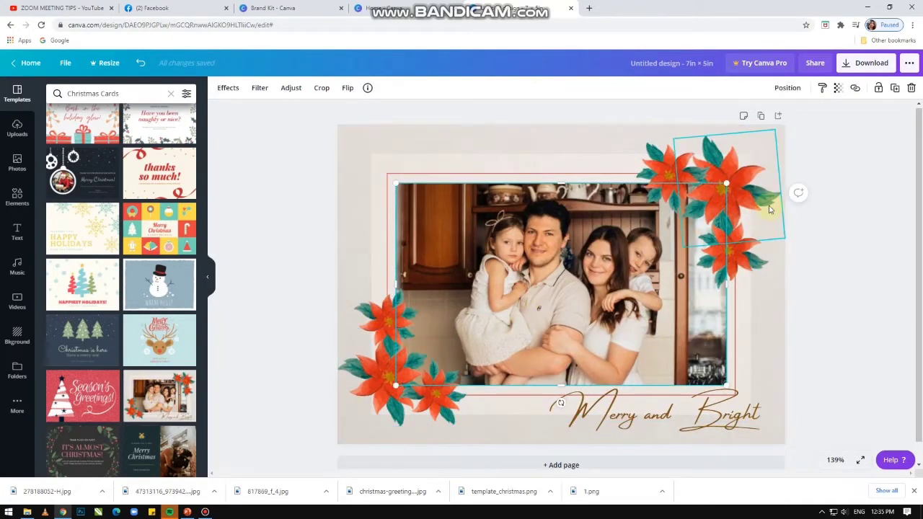
left_click(391, 359)
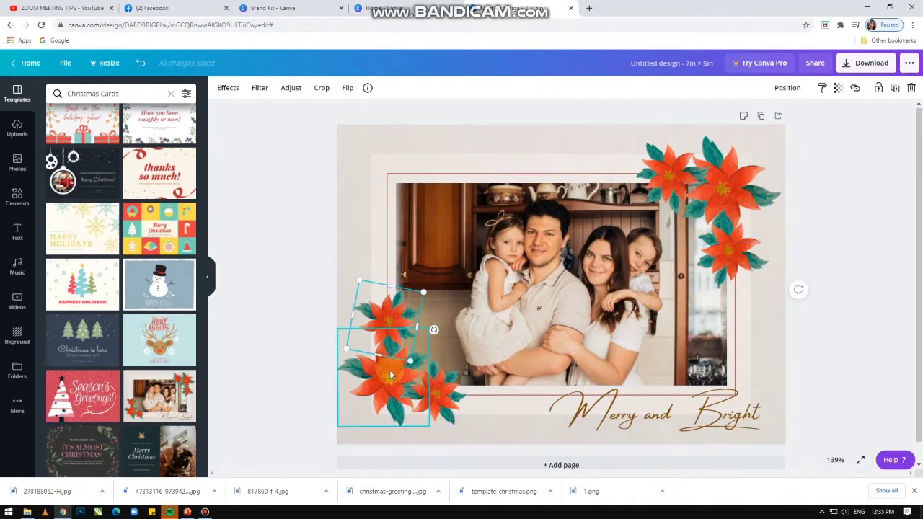
left_click(476, 360)
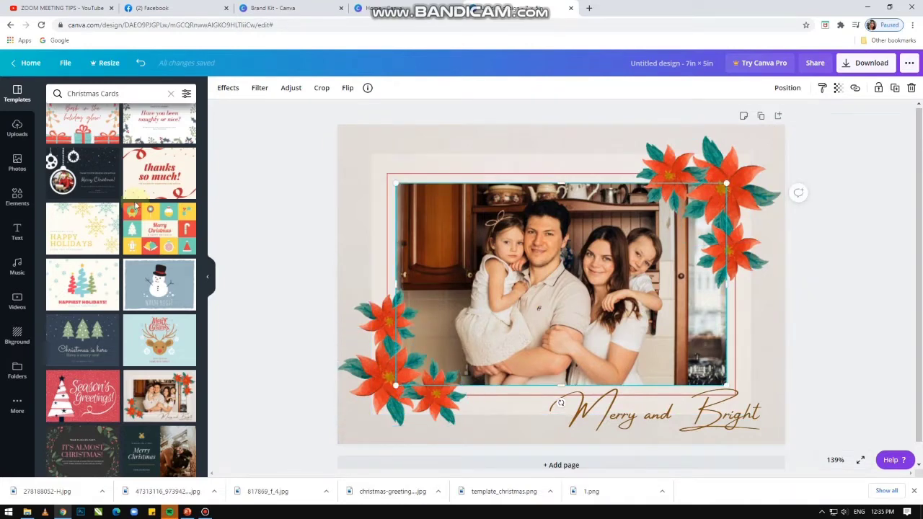
Apply the "Christmas is here!" template to the page and select its round family photo
scroll(113, 238, "up", 10)
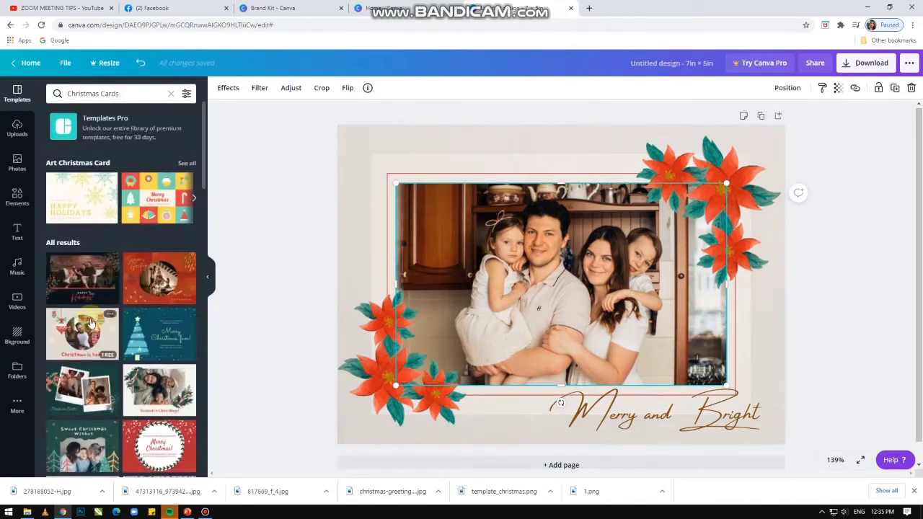
left_click(82, 334)
left_click(577, 298)
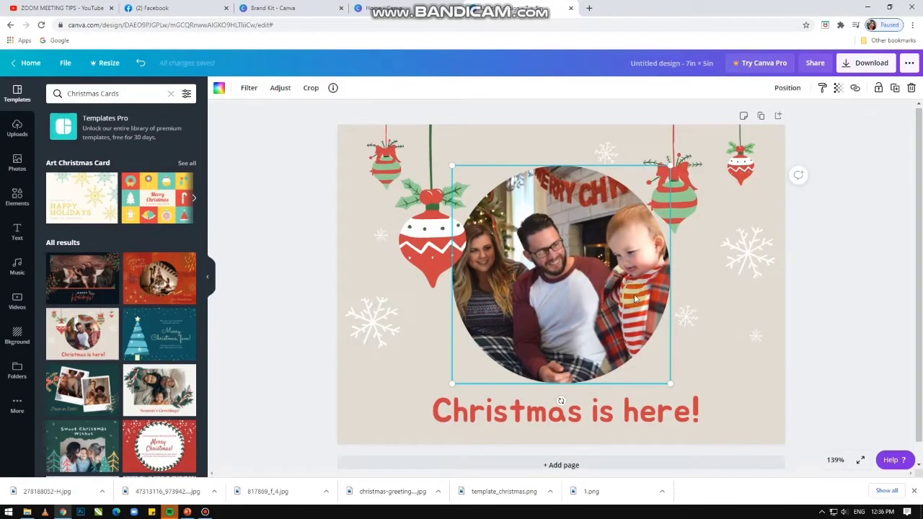
left_click(556, 323)
left_click(596, 311)
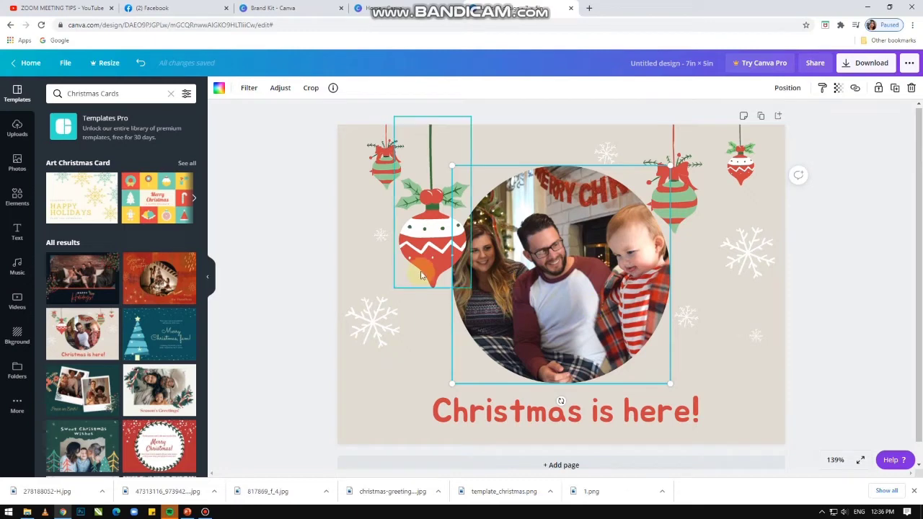
Upload the family photo 278188052-H from the device's akin folder to the media library
left_click(16, 158)
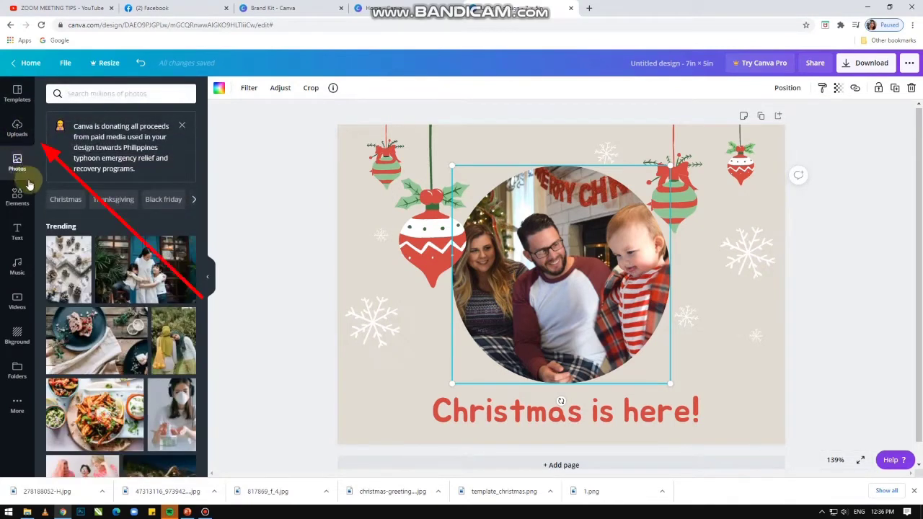
left_click(17, 129)
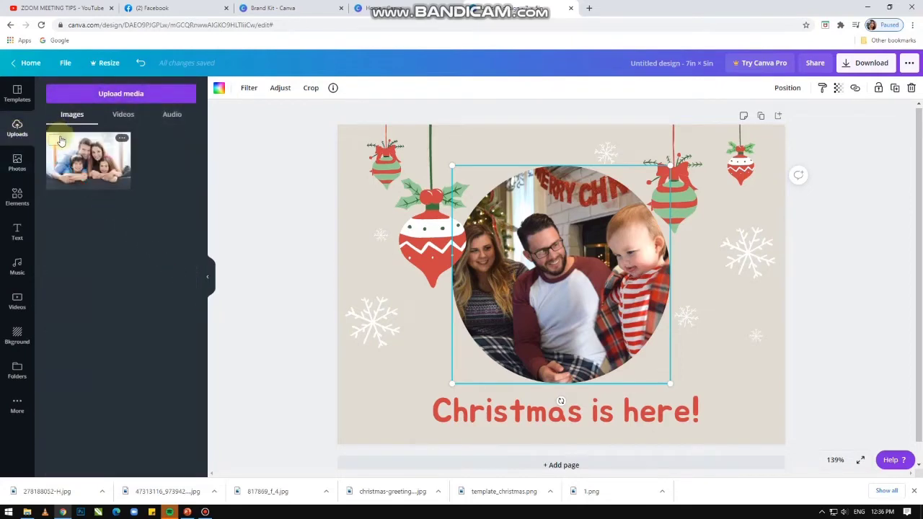
left_click(120, 95)
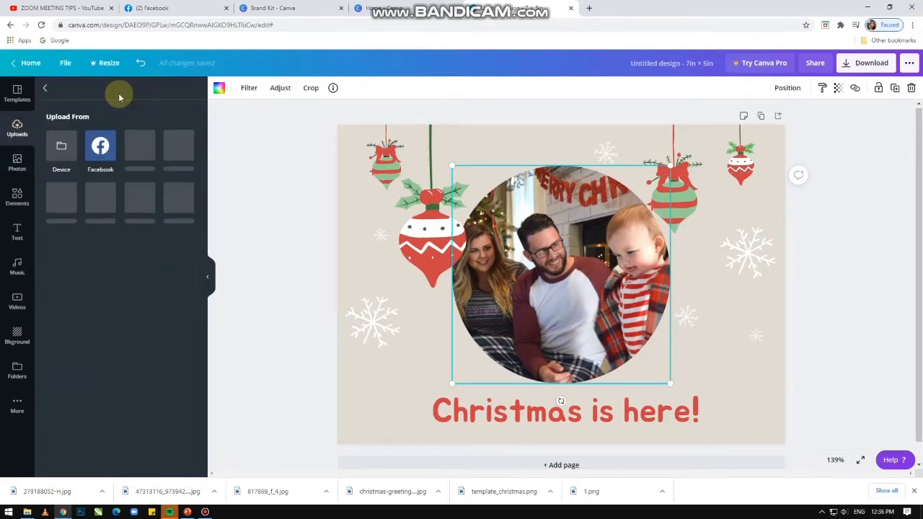
left_click(61, 148)
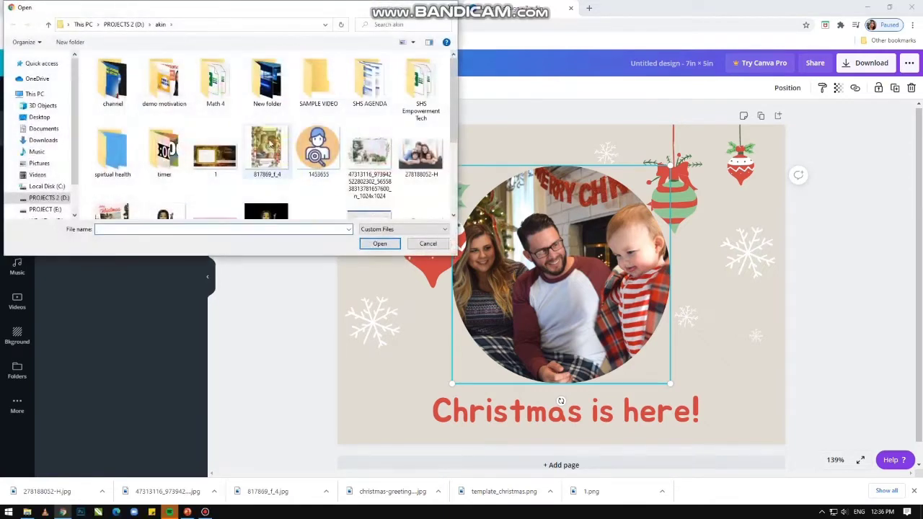
scroll(267, 138, "down", 3)
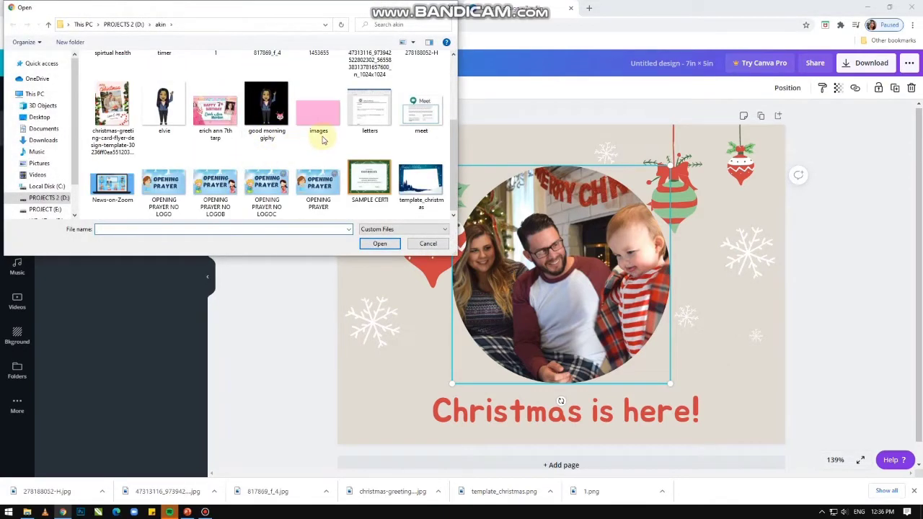
scroll(325, 141, "up", 3)
left_click(424, 162)
left_click(386, 246)
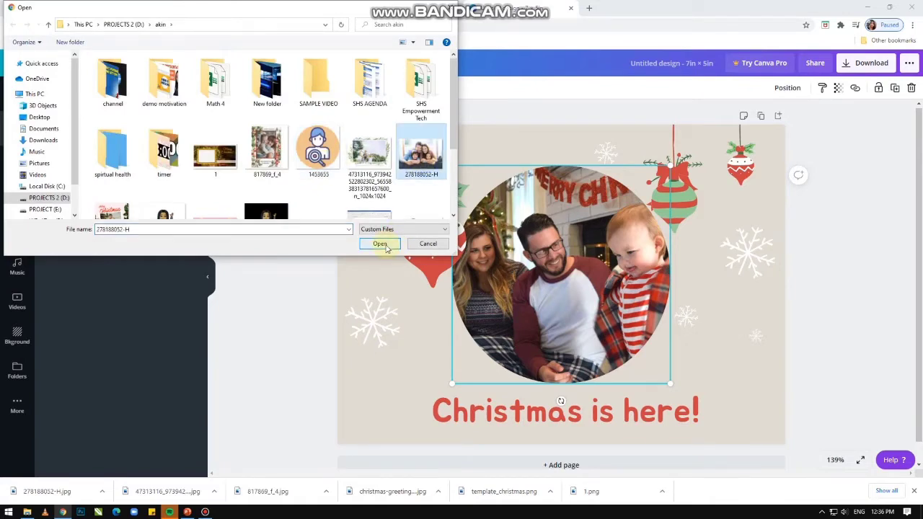
left_click(380, 244)
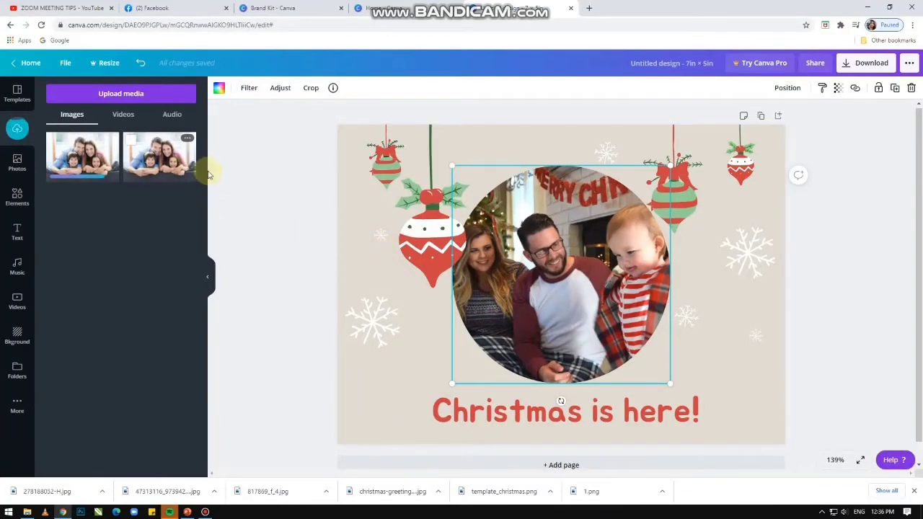
Add the newly uploaded family photo to the card and drop it into the round frame, replacing the template's picture
left_click(83, 153)
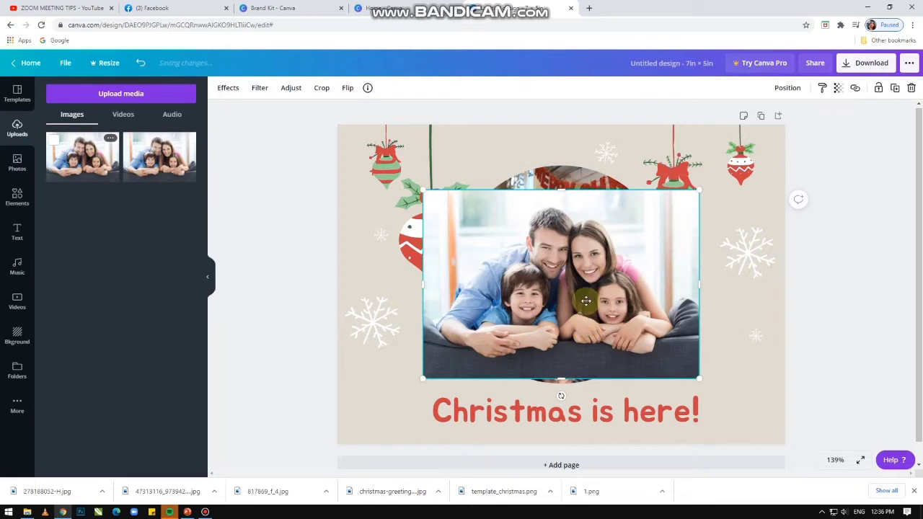
left_click_drag(587, 333, 569, 302)
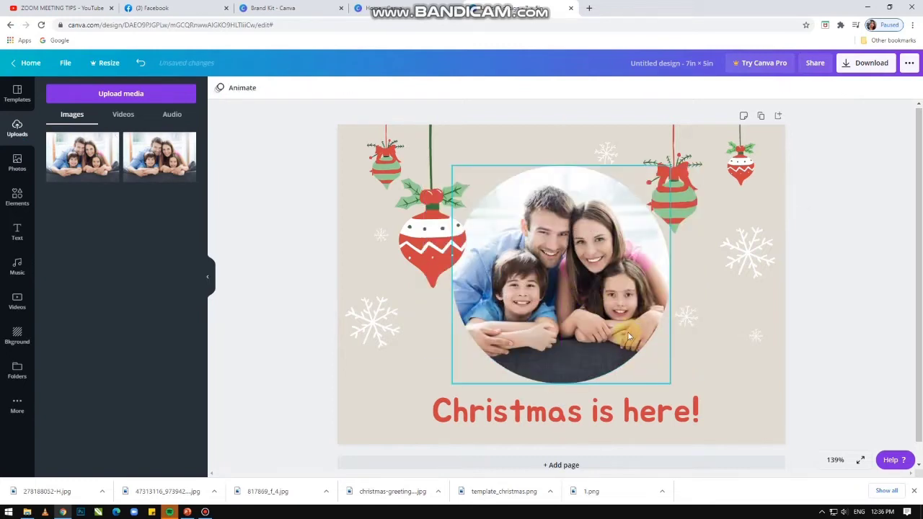
left_click(617, 312)
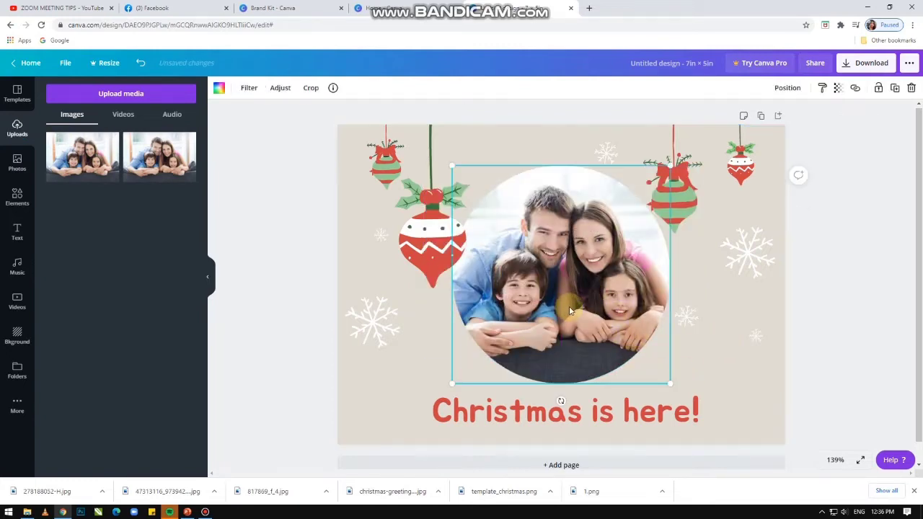
left_click(715, 310)
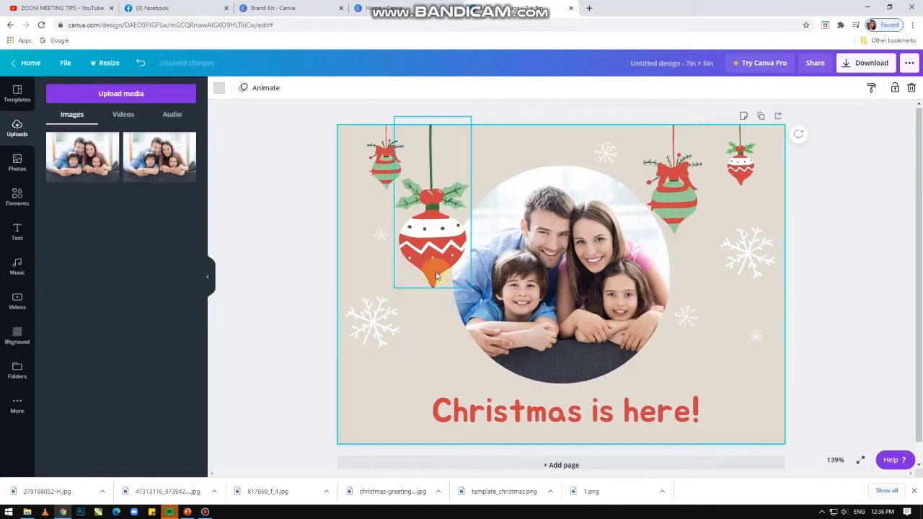
left_click(428, 268)
Change the "Christmas is here!" heading below the photo to "Merry Christmas!"
left_click(605, 417)
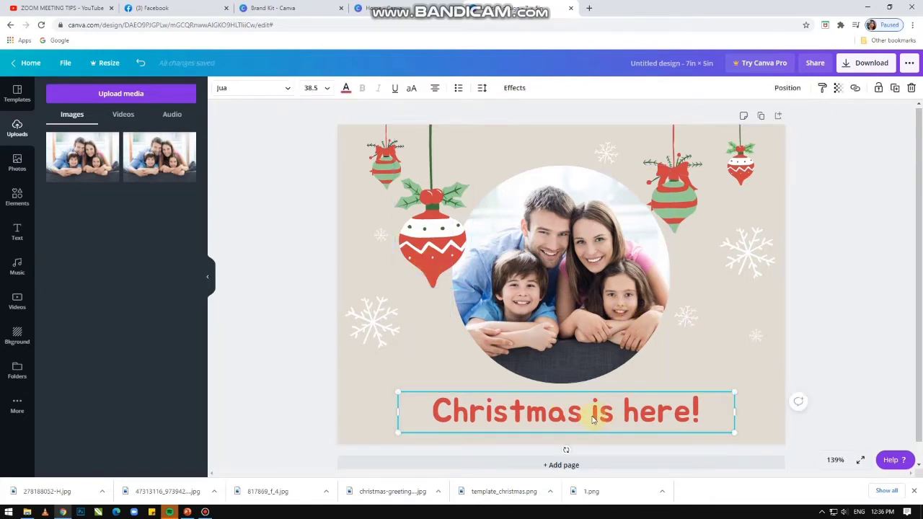
double_click(595, 417)
left_click(685, 415)
left_click_drag(685, 413, 429, 411)
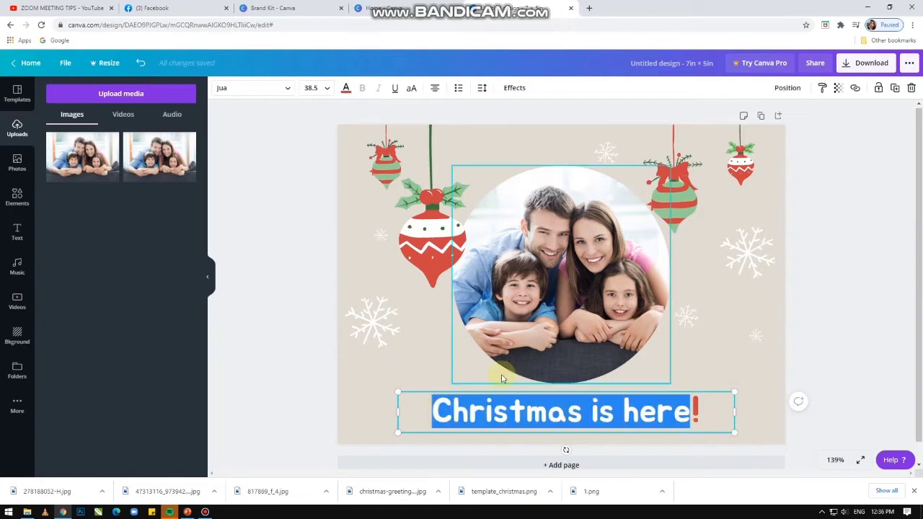
type("Merr")
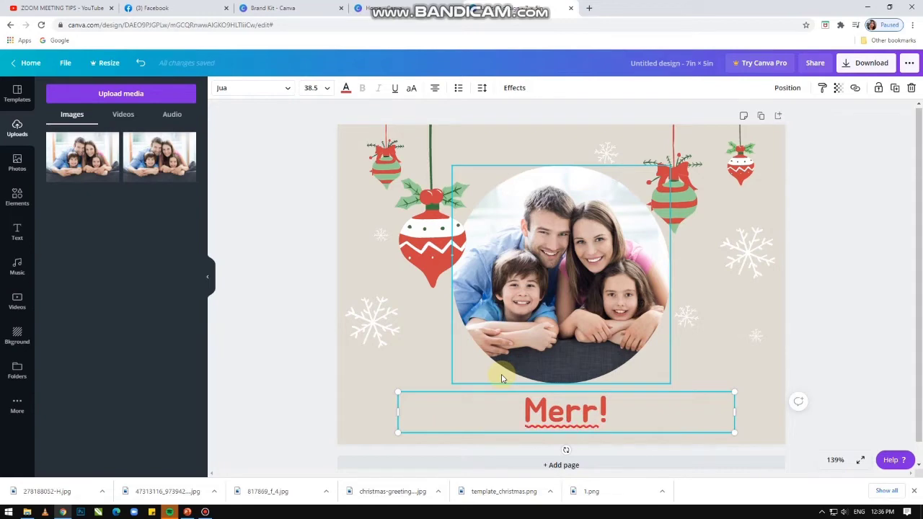
type("y")
type(" Chris")
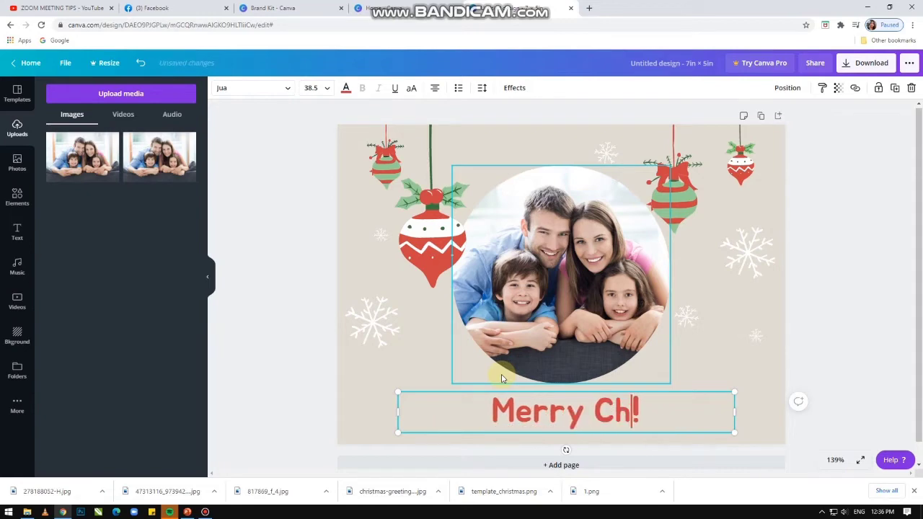
type("tmas")
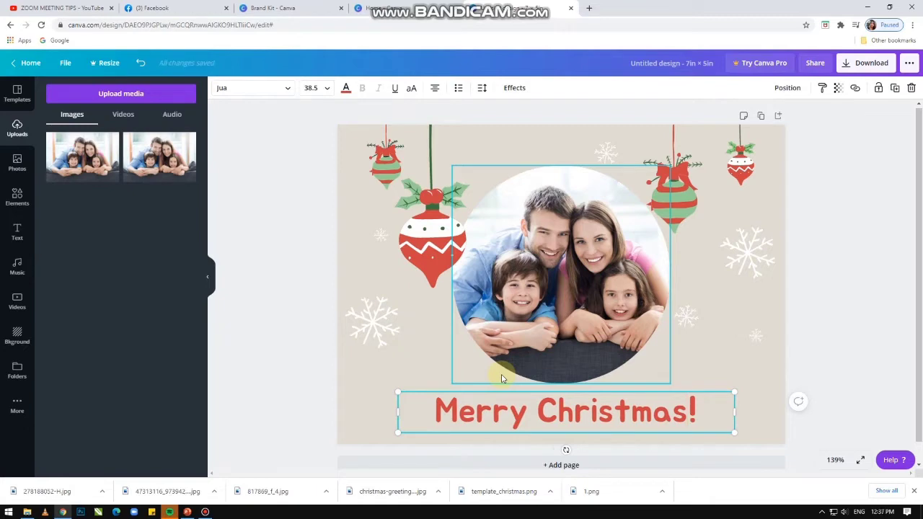
left_click(826, 285)
Move the "Merry Christmas!" heading up closer to the round photo and set its font size to 28
left_click(654, 421)
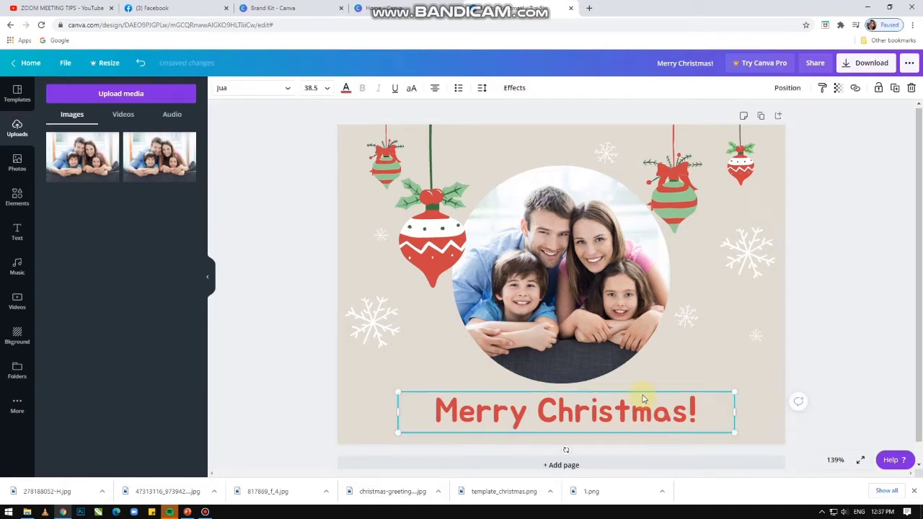
left_click_drag(644, 417, 612, 402)
triple_click(613, 402)
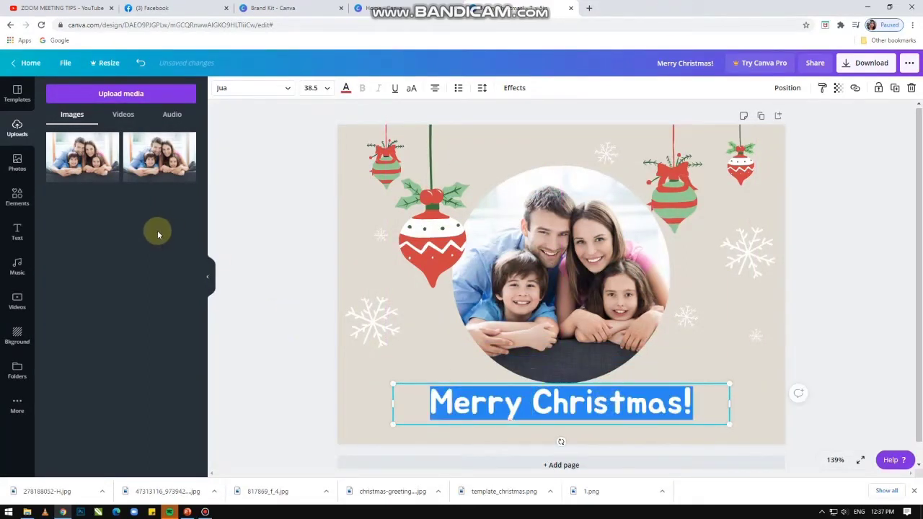
left_click(330, 94)
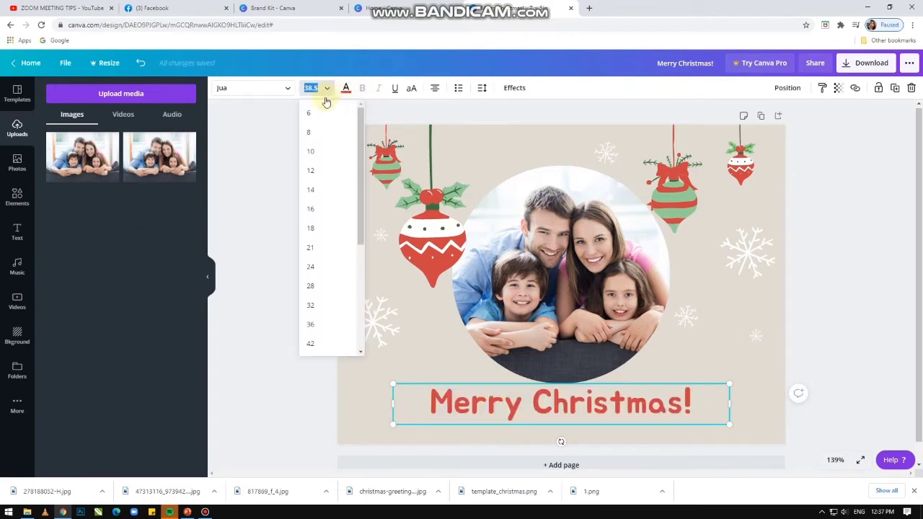
left_click(311, 286)
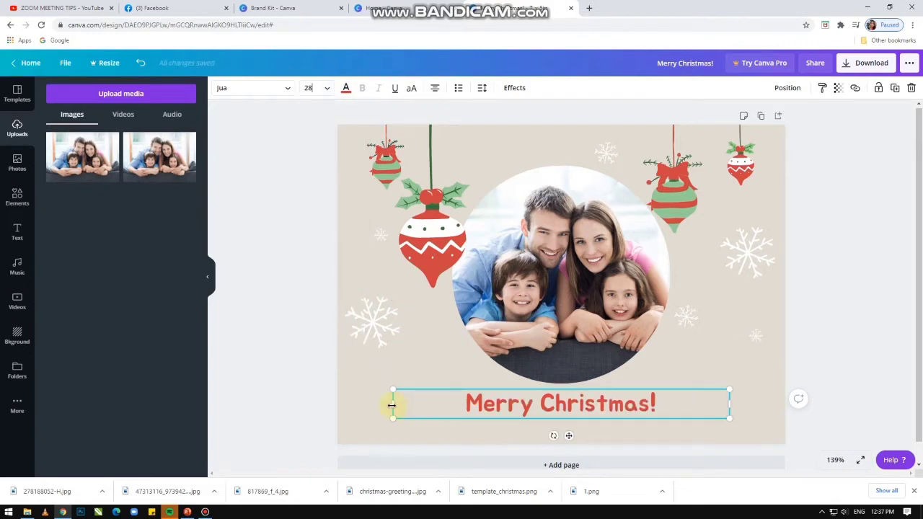
Narrow the "Merry Christmas!" text box and centre it beneath the round photo
left_click_drag(392, 406, 471, 404)
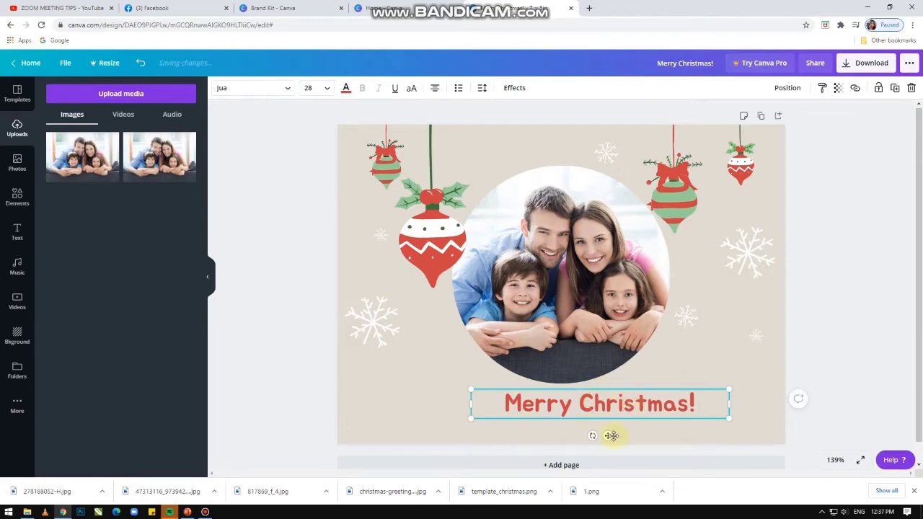
left_click_drag(612, 436, 570, 433)
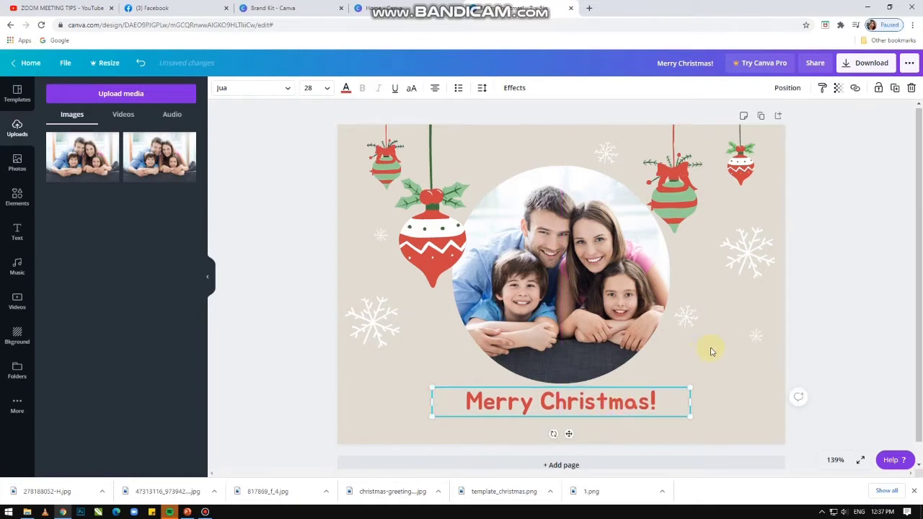
left_click(711, 352)
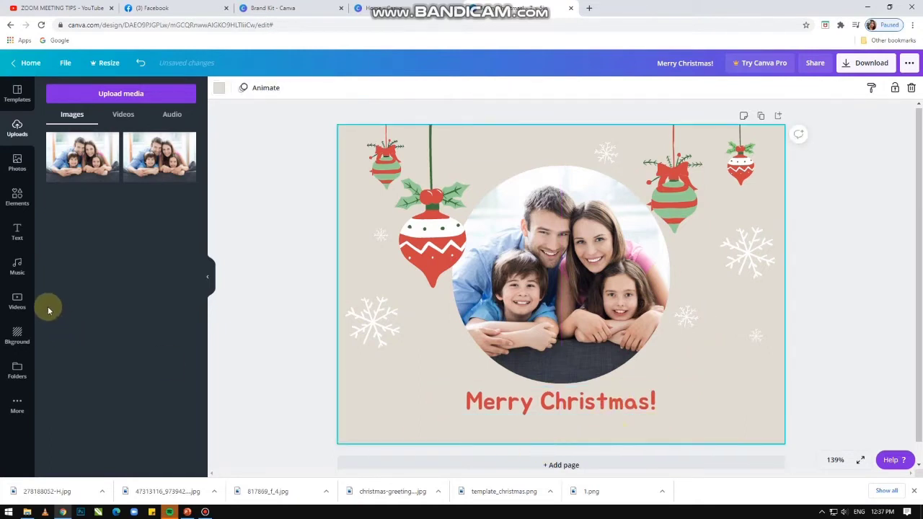
Add the glowing yellow "Sparkle" text style to the card and set its font size to 42
left_click(17, 231)
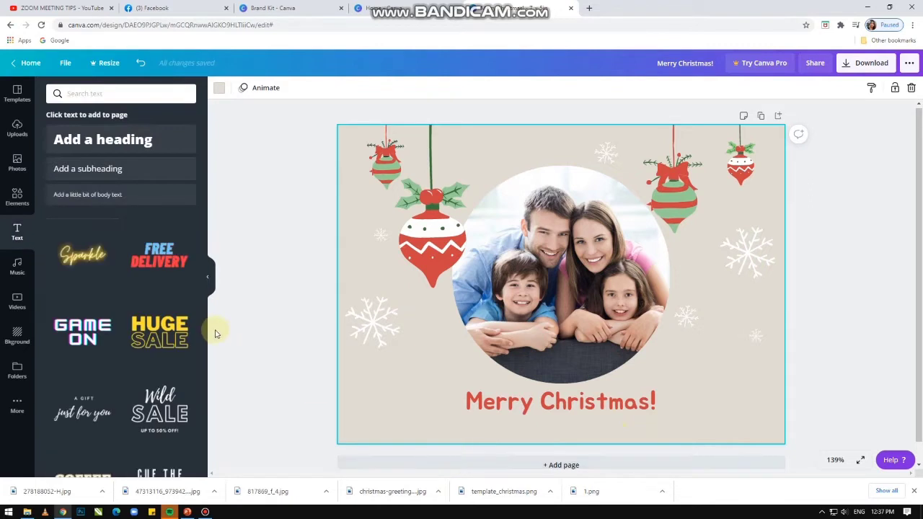
scroll(82, 250, "down", 1)
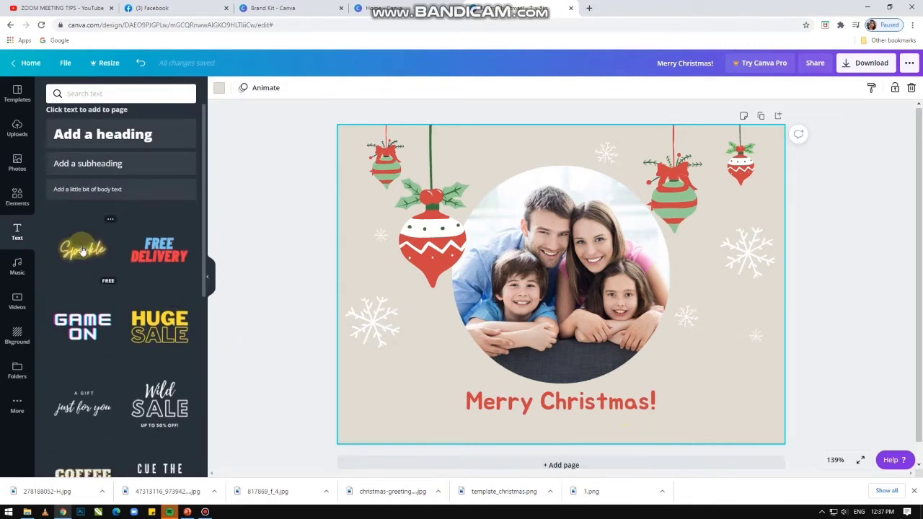
scroll(81, 250, "down", 1)
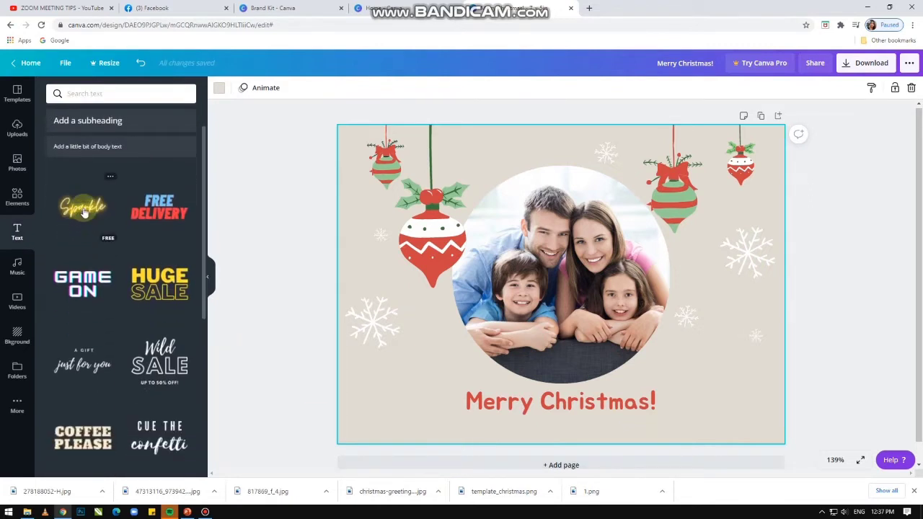
left_click(83, 210)
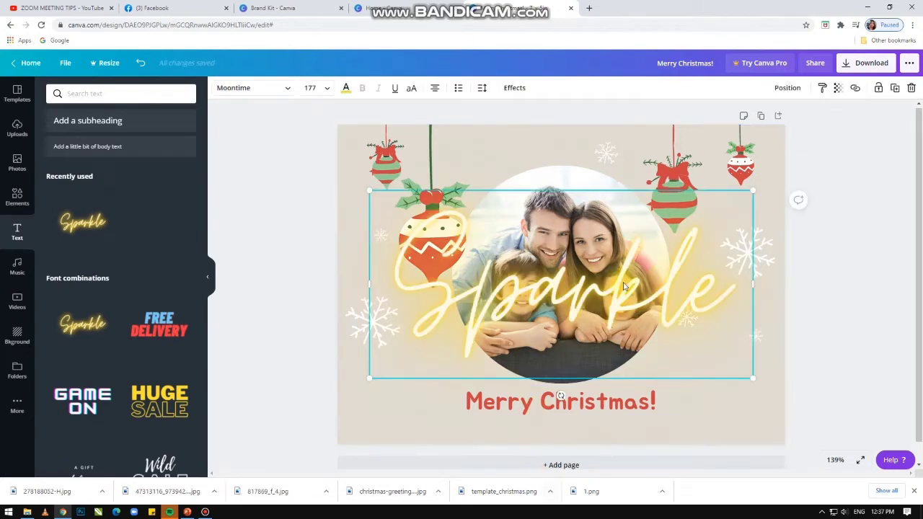
left_click_drag(624, 287, 603, 330)
double_click(581, 336)
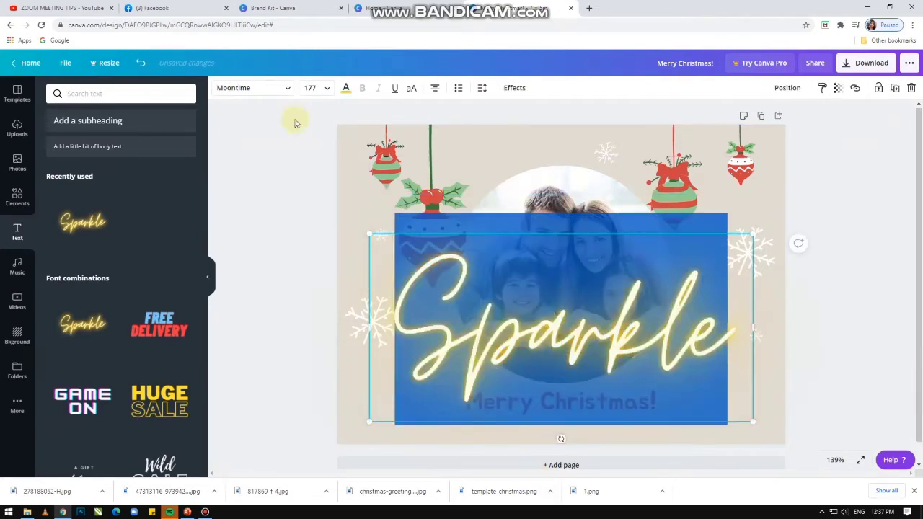
left_click(321, 88)
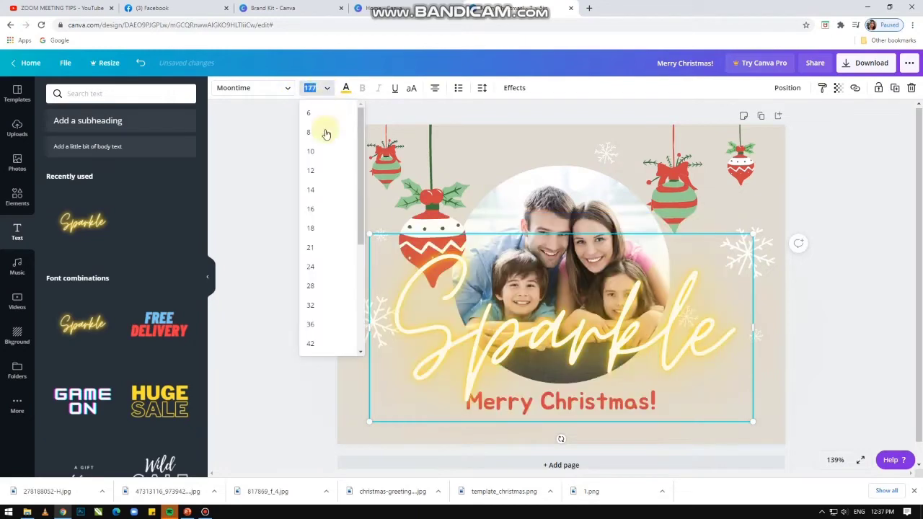
left_click(310, 343)
Replace the "Sparkle" text with the family's surname followed by "Family", with a capital F
double_click(567, 257)
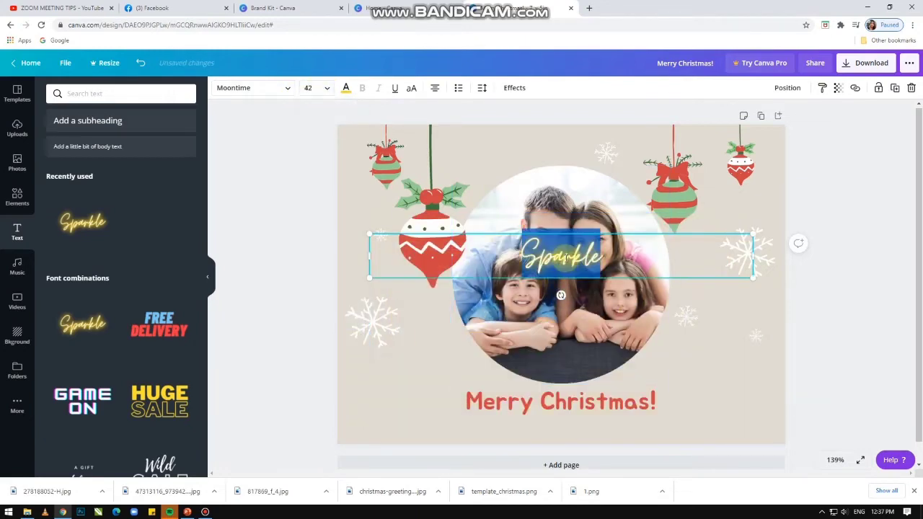
type("Del")
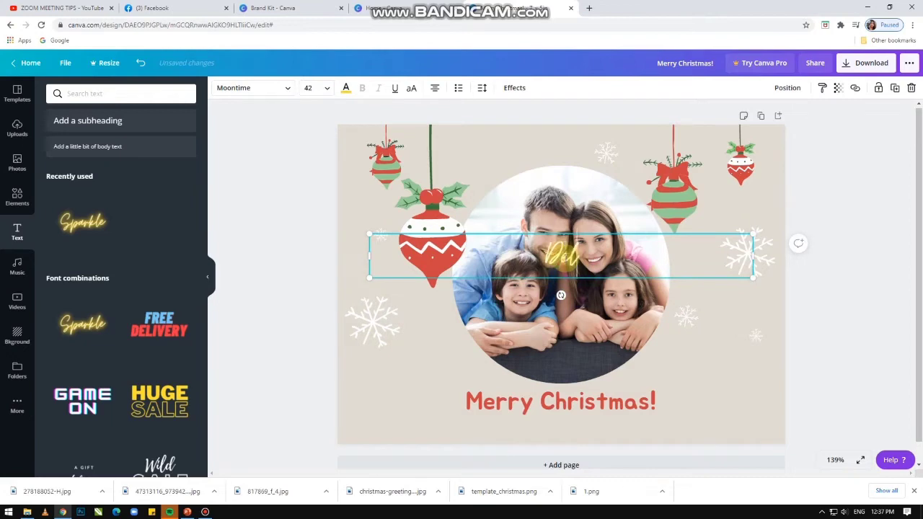
type("a Cr")
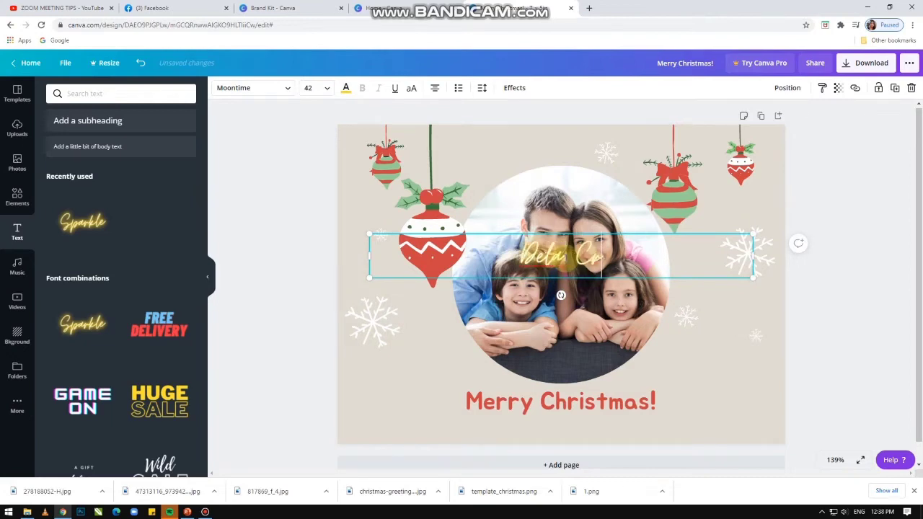
type("uz famil")
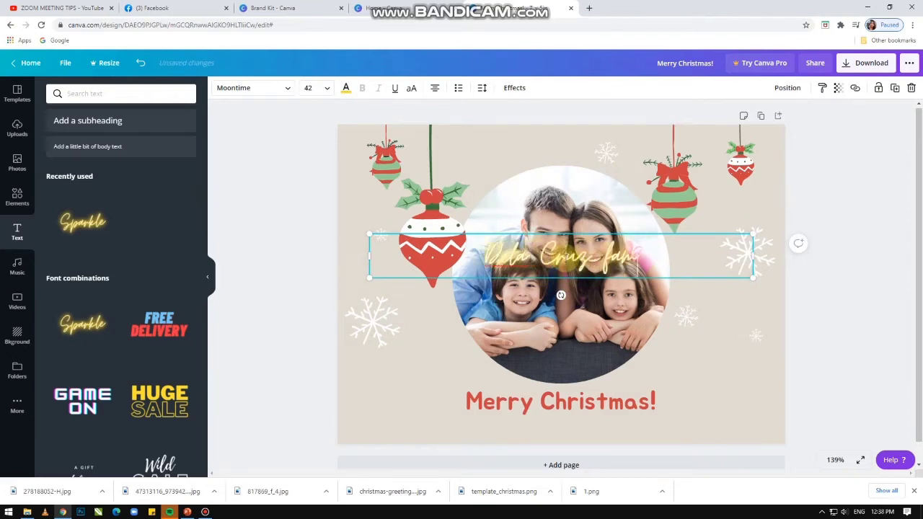
type("y")
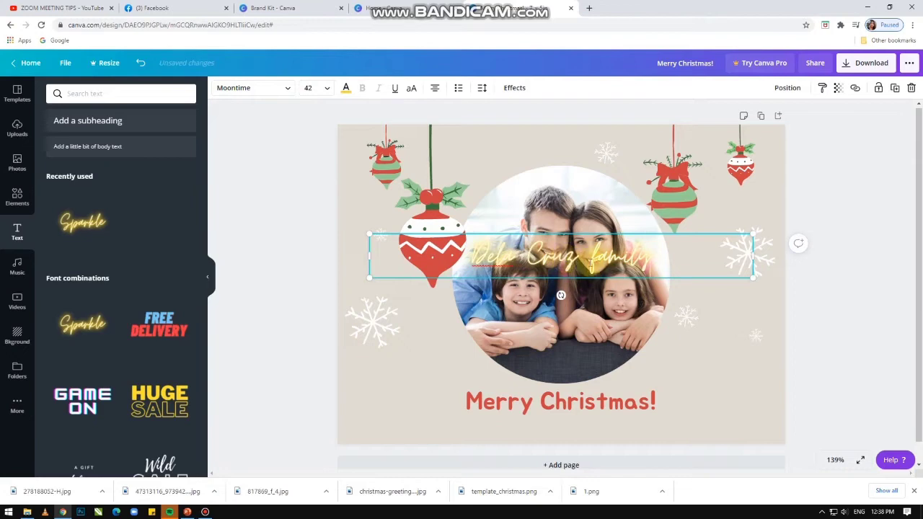
left_click_drag(598, 261, 593, 264)
type("F")
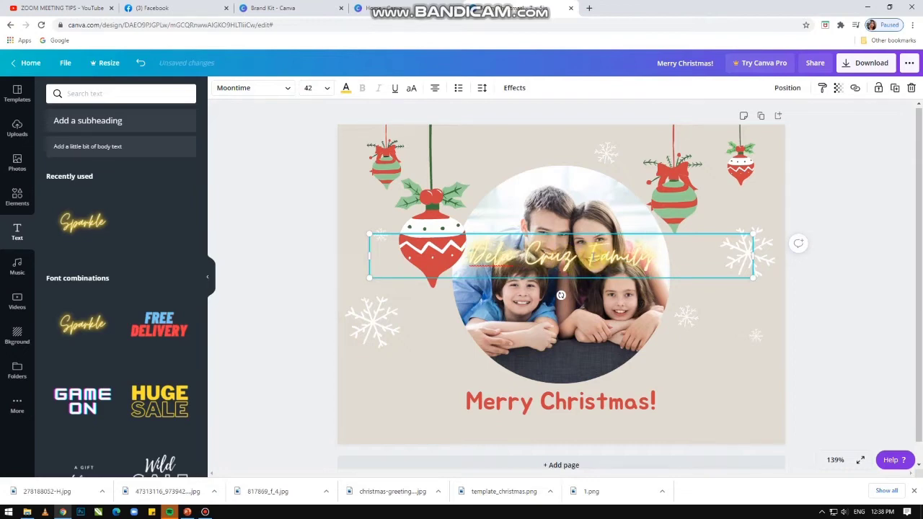
Set the yellow family name's font size to 28, narrow its text box and place it beneath the "Merry Christmas!" heading
left_click_drag(620, 234, 623, 401)
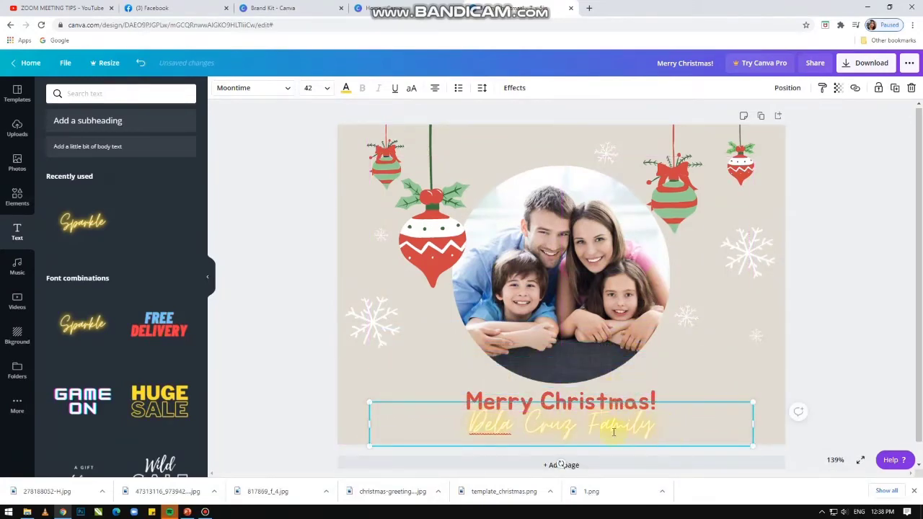
left_click(317, 89)
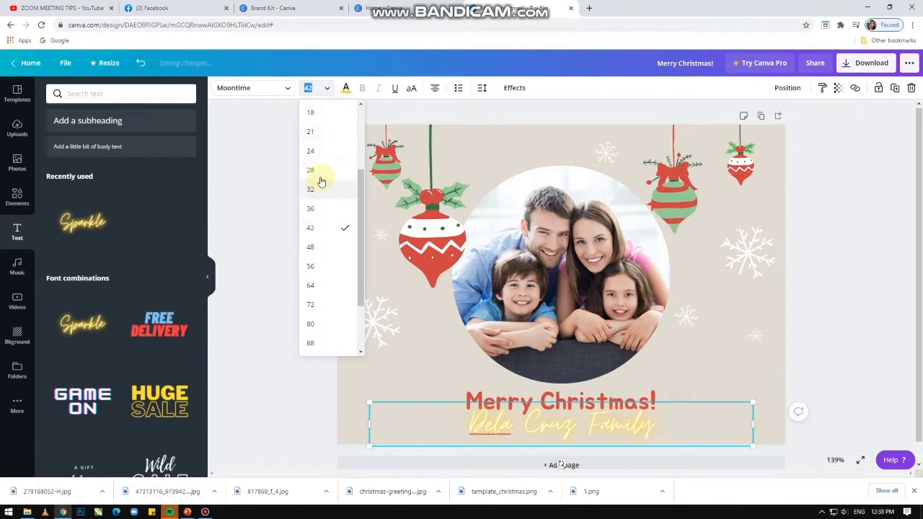
left_click(321, 174)
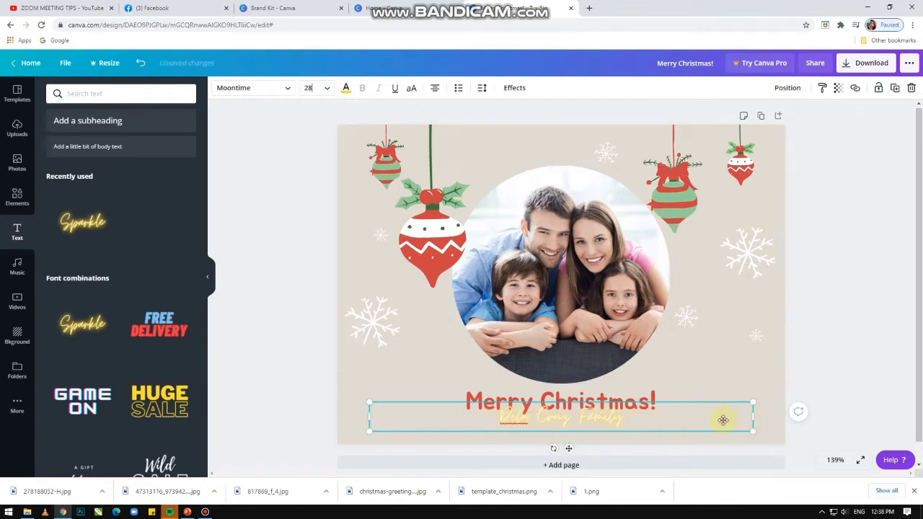
left_click_drag(753, 416, 596, 425)
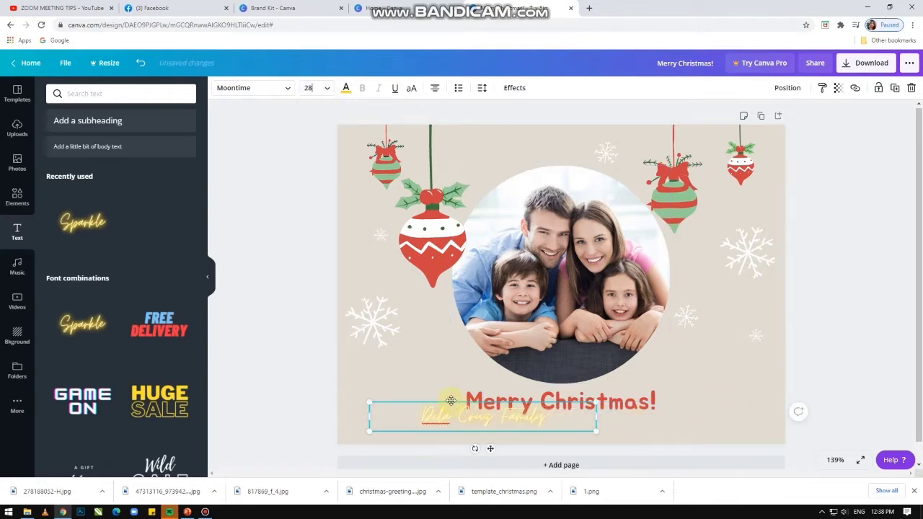
left_click_drag(451, 400, 522, 412)
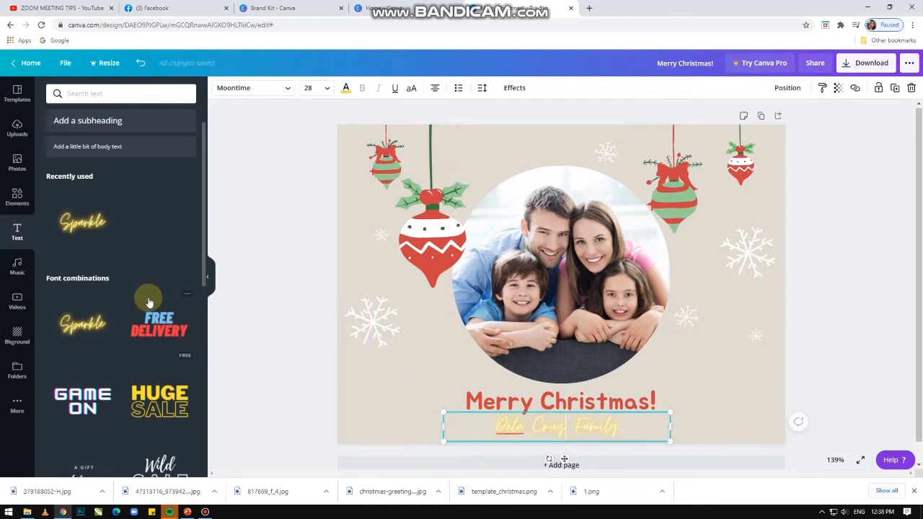
Add the "A gift just for you" font combination to the card and delete its "A GIFT" line
key("ctrl+a")
scroll(151, 308, "down", 3)
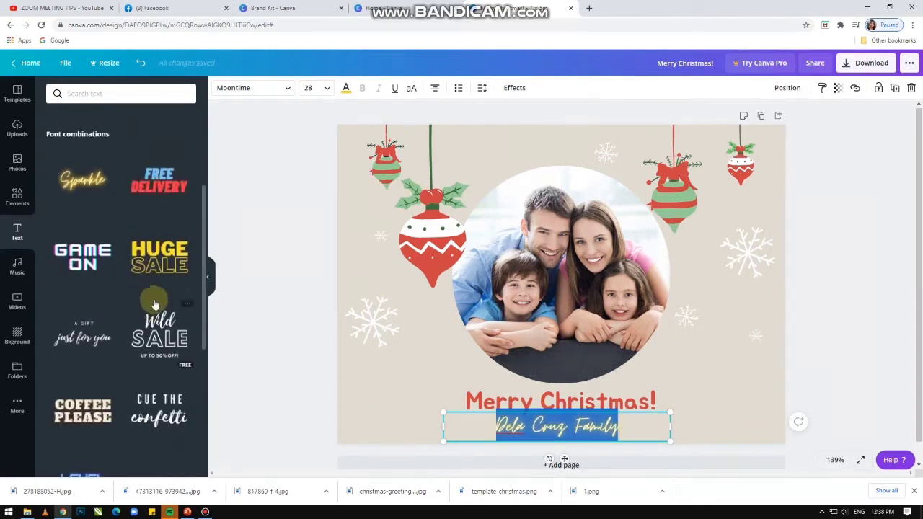
left_click(106, 339)
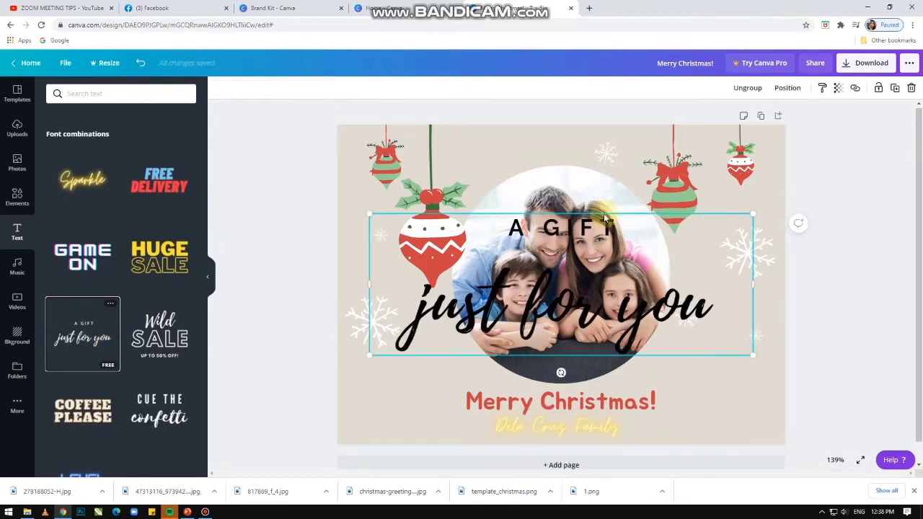
left_click(644, 217)
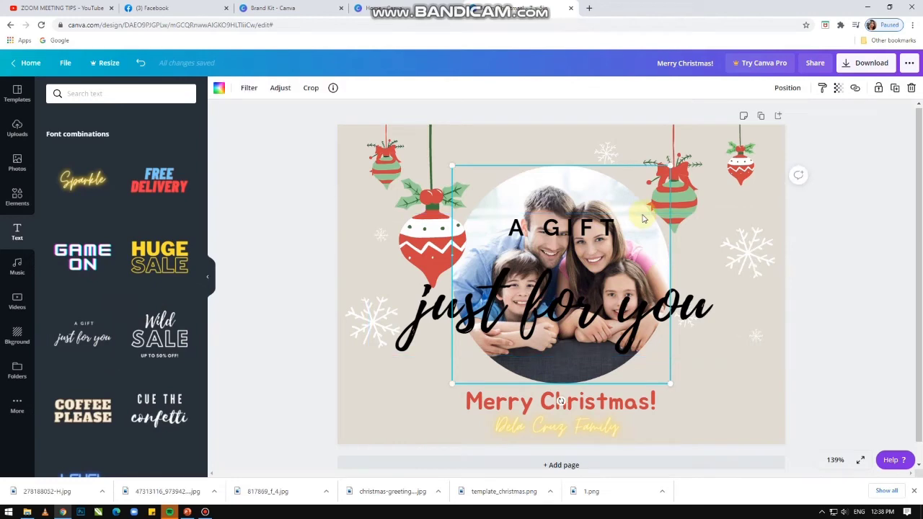
left_click(725, 310)
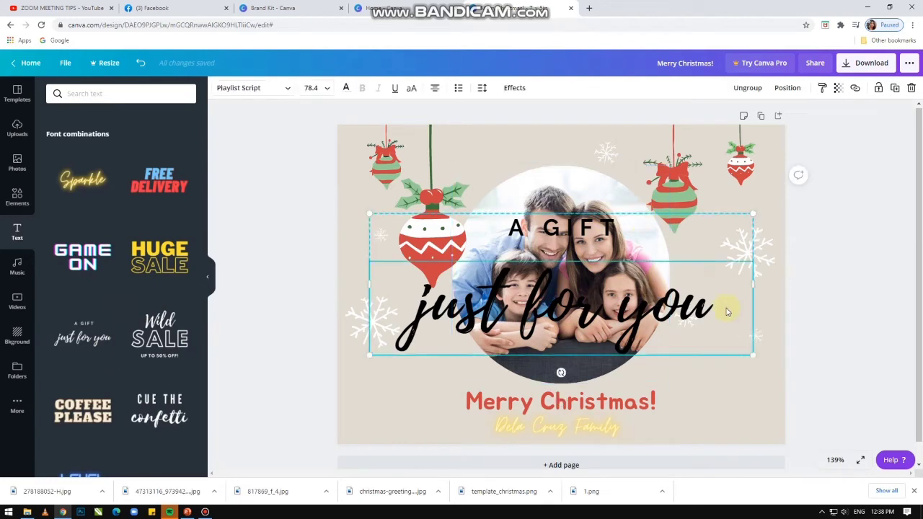
left_click(744, 217)
key("Delete")
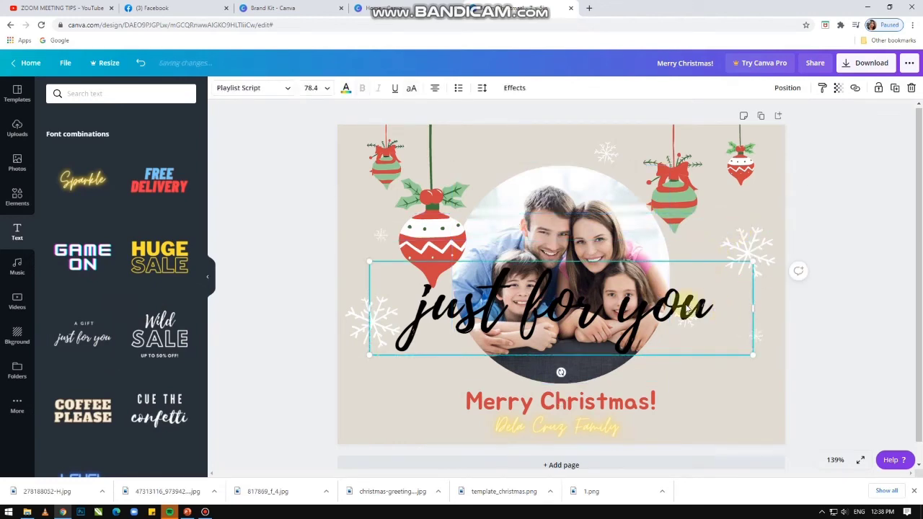
Replace the "just for you" script text with the family's surname followed by "Family", capitalising each word
double_click(678, 306)
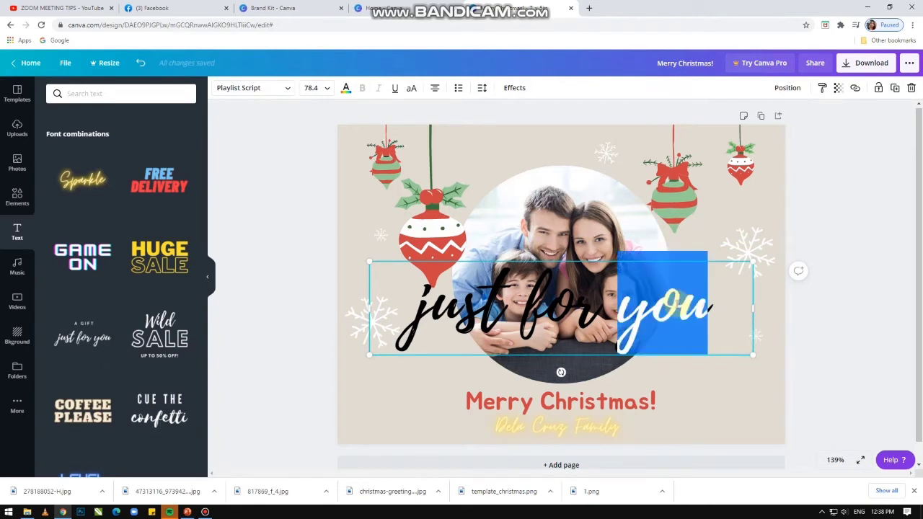
left_click(597, 316)
key("ctrl+a")
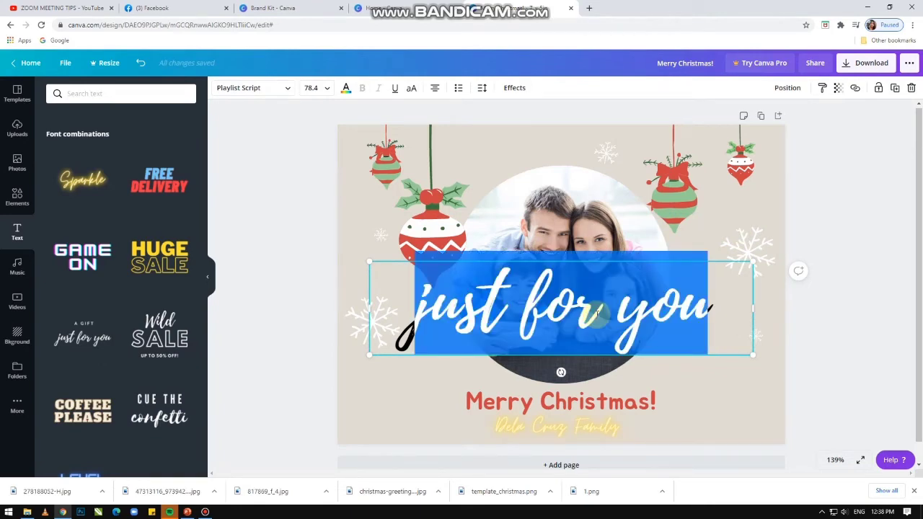
type("Dela cruz")
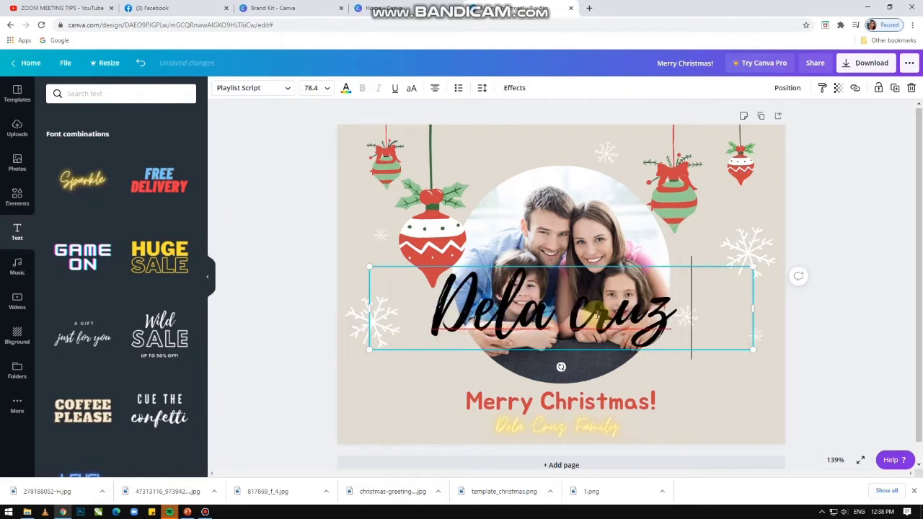
type(" Family")
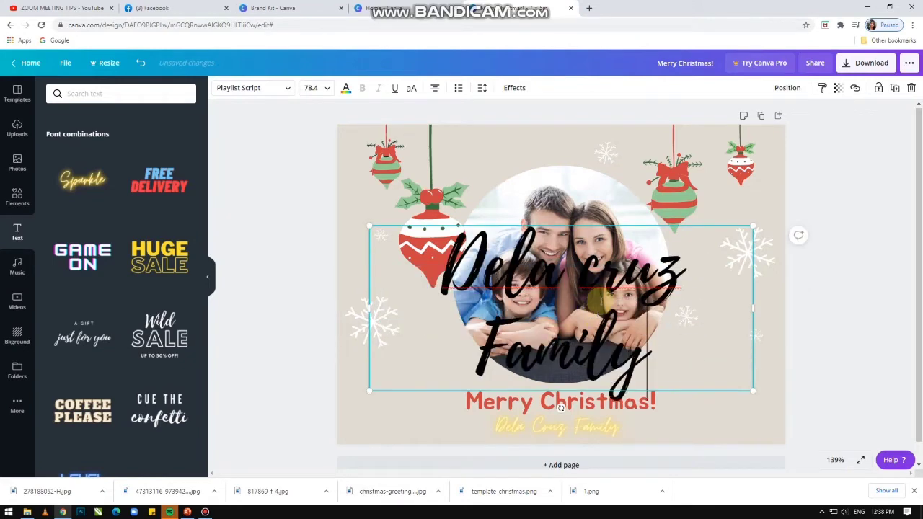
left_click_drag(603, 268, 583, 271)
type("C")
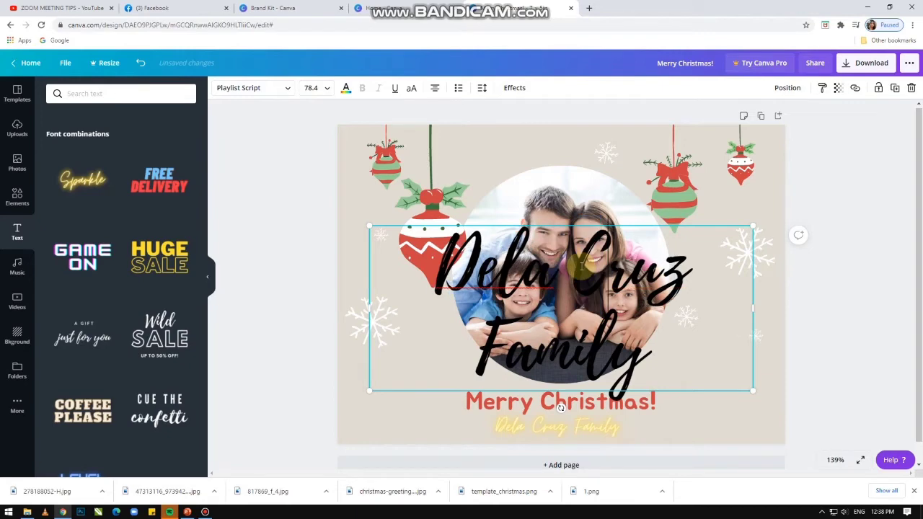
Set the black script family name to font size 21 and centre it beneath "Merry Christmas!" in place of the yellow version
key("ctrl+a")
left_click(322, 88)
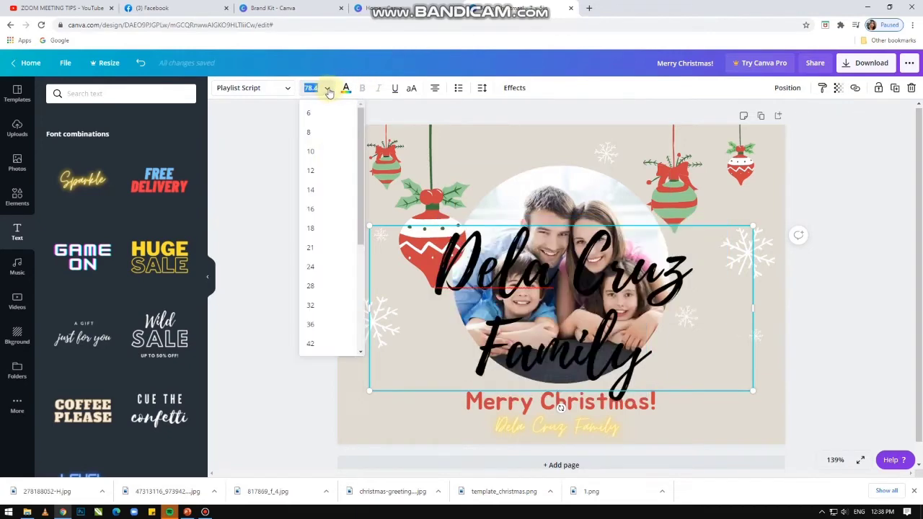
left_click(310, 248)
left_click_drag(561, 236, 582, 427)
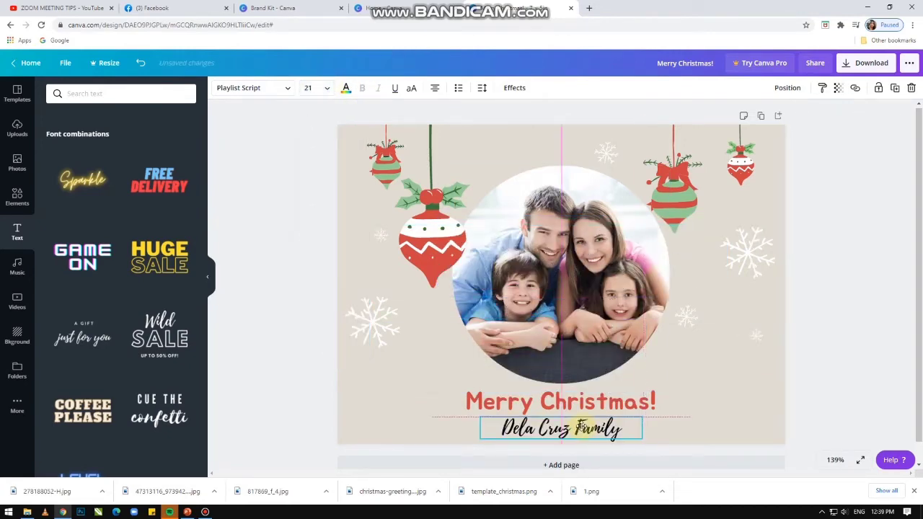
left_click(833, 377)
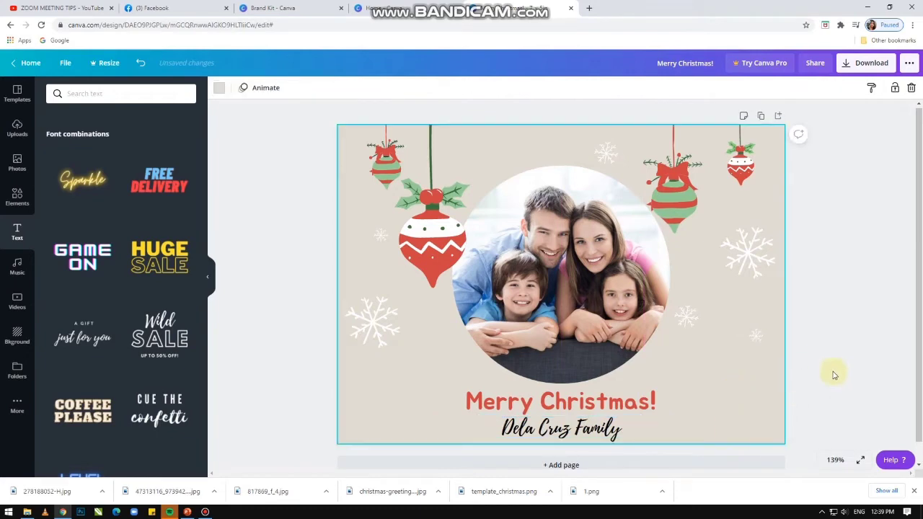
Nudge the "Merry Christmas!" heading slightly to the right and recolour the family name with the medium green document colour
left_click(626, 405)
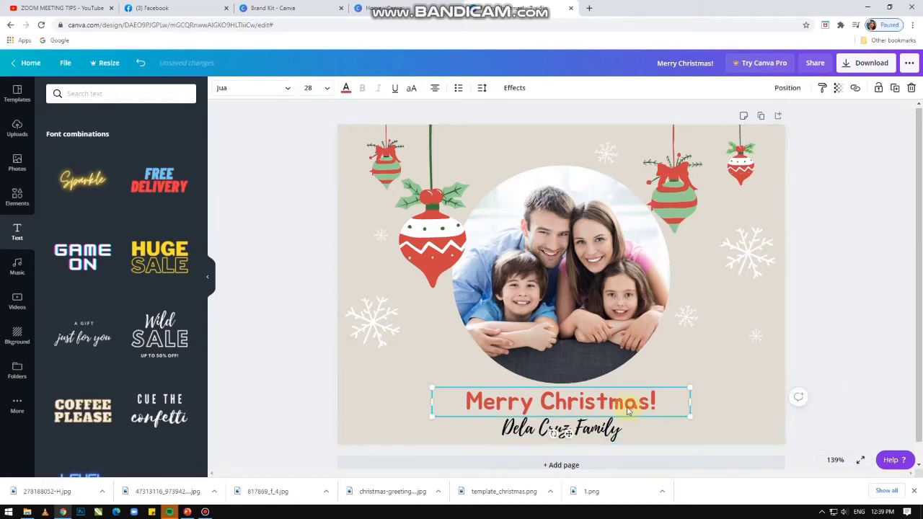
left_click_drag(626, 405, 635, 404)
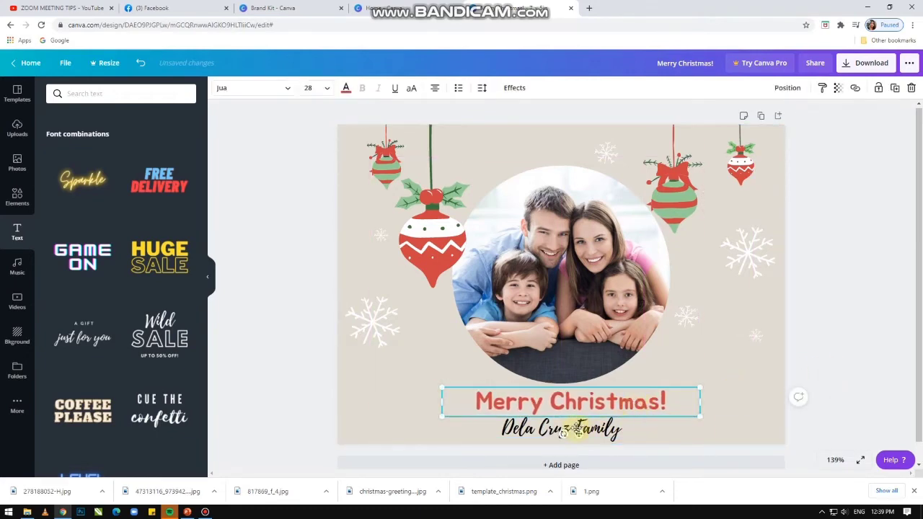
left_click(605, 432)
left_click(603, 431)
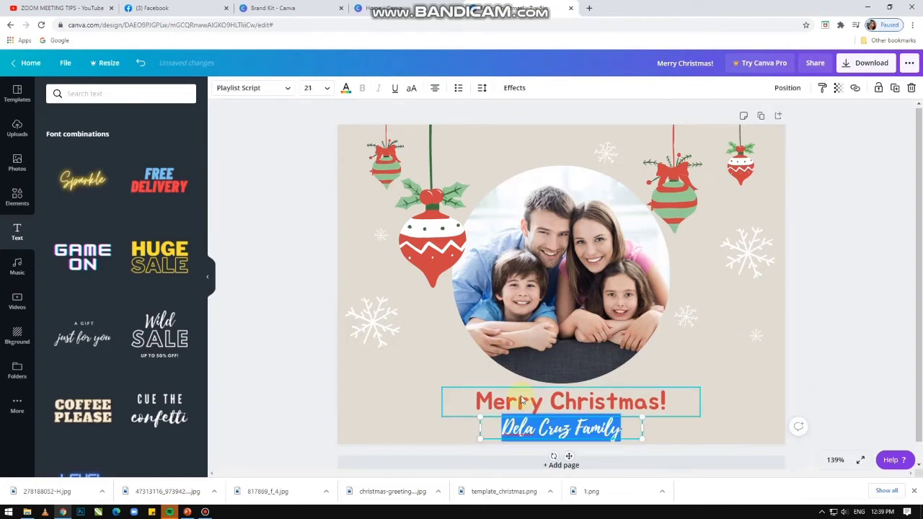
left_click(347, 90)
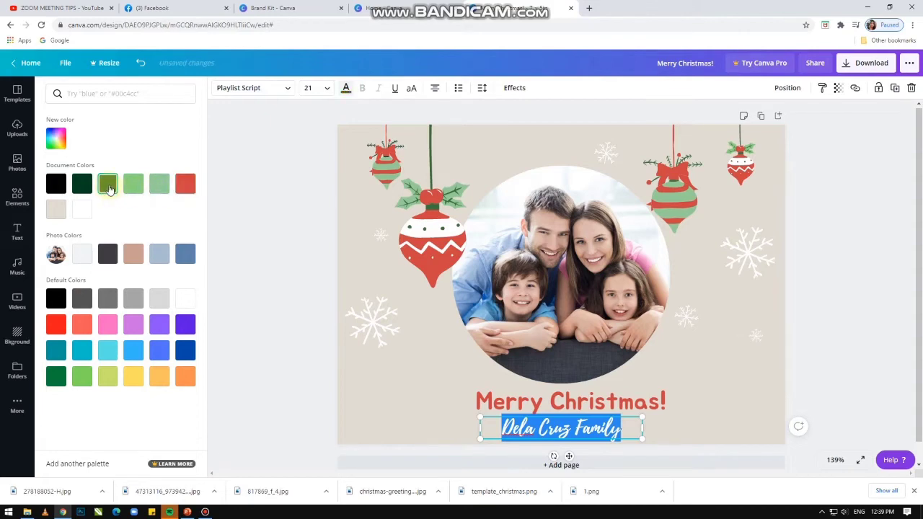
left_click(112, 189)
left_click(730, 370)
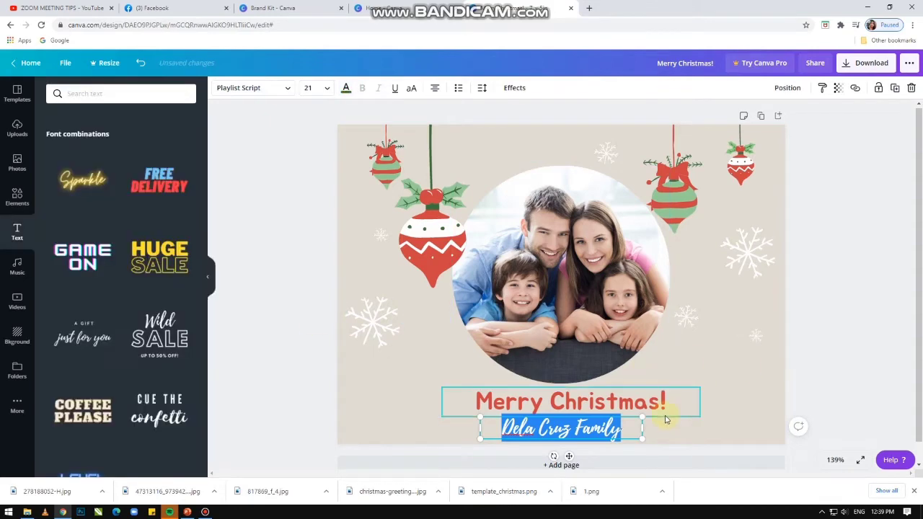
left_click(711, 426)
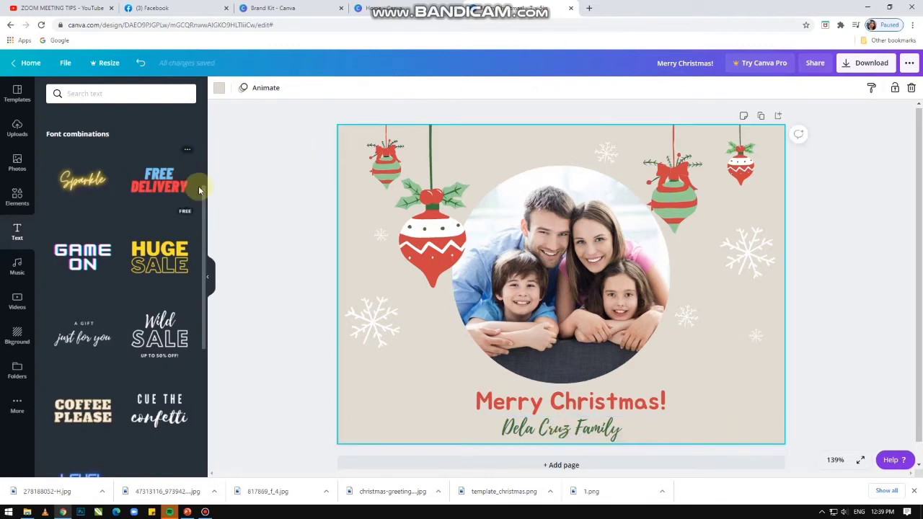
Add the floral teacup from the Handdrawn Love elements, shrink it and place it in the card's lower-right corner
left_click(19, 195)
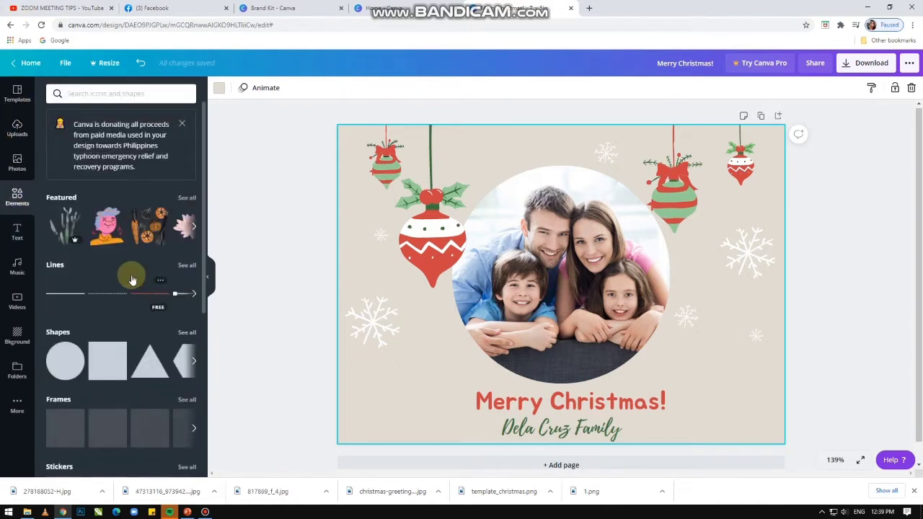
scroll(132, 265, "down", 5)
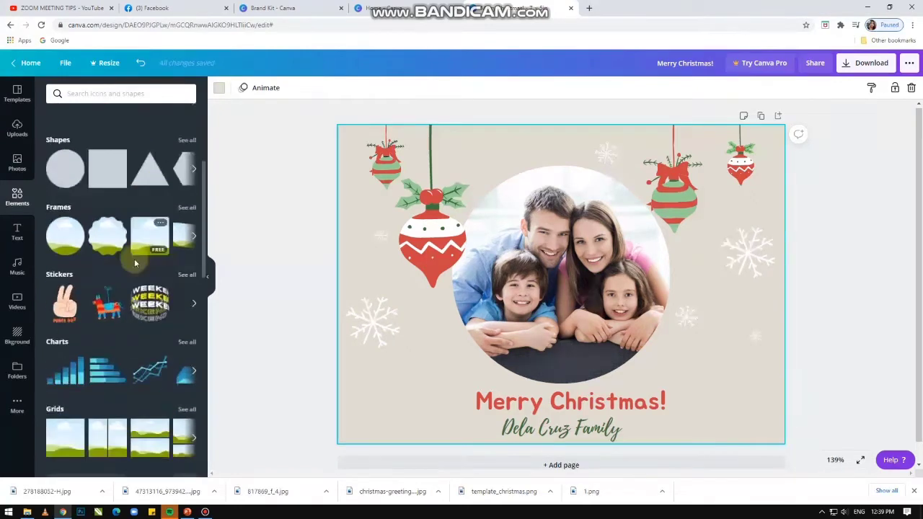
scroll(136, 261, "down", 5)
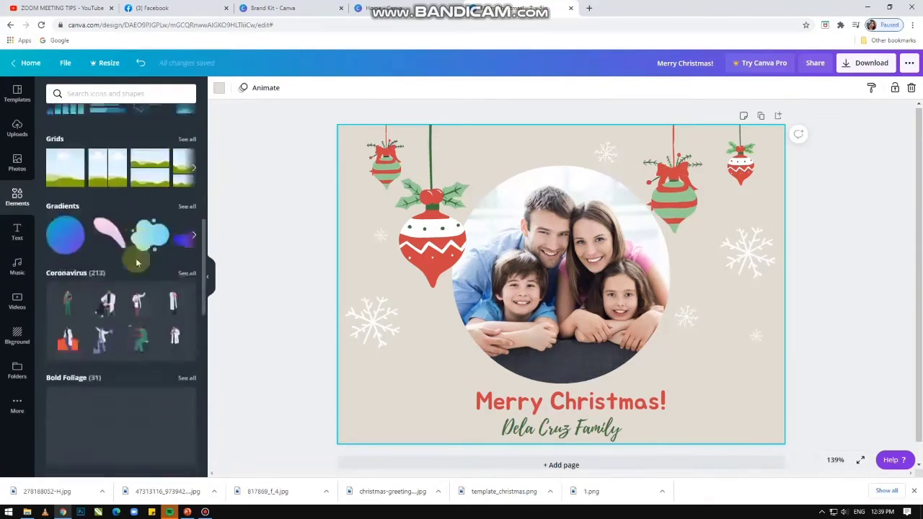
scroll(137, 264, "down", 2)
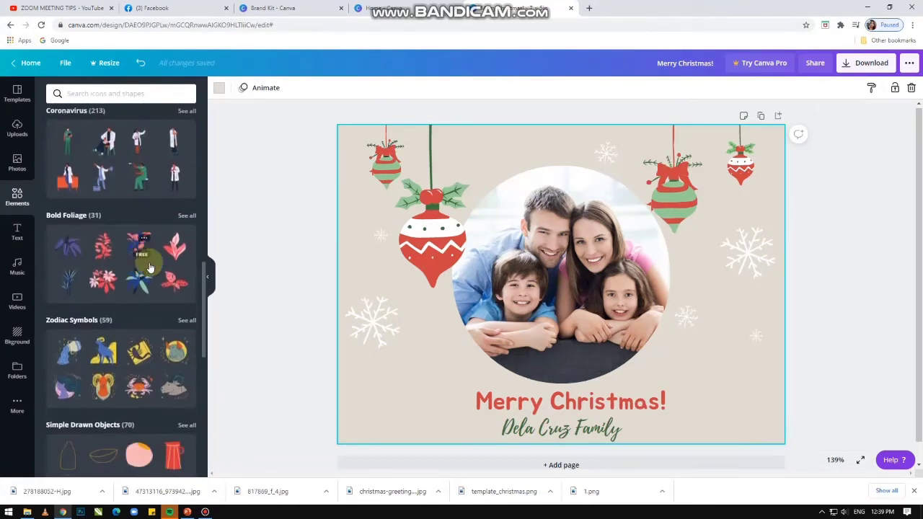
scroll(145, 312, "down", 4)
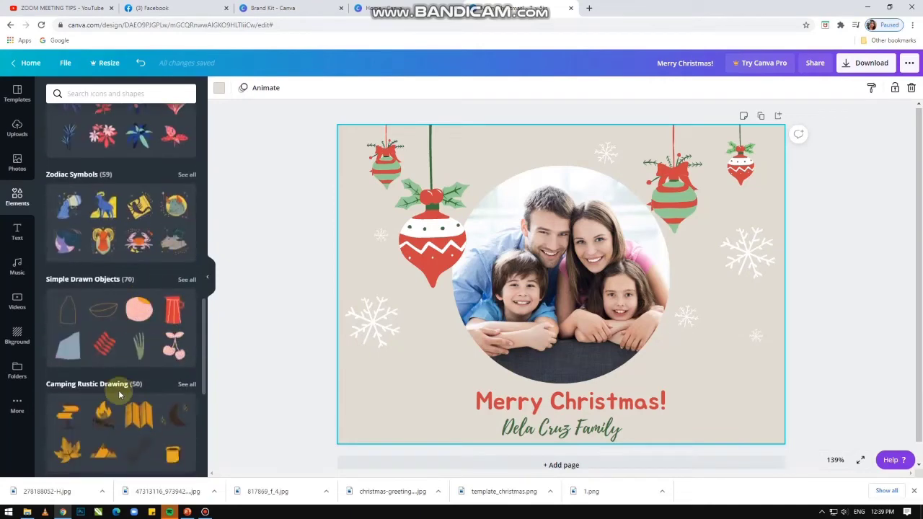
scroll(119, 388, "down", 4)
scroll(192, 367, "down", 4)
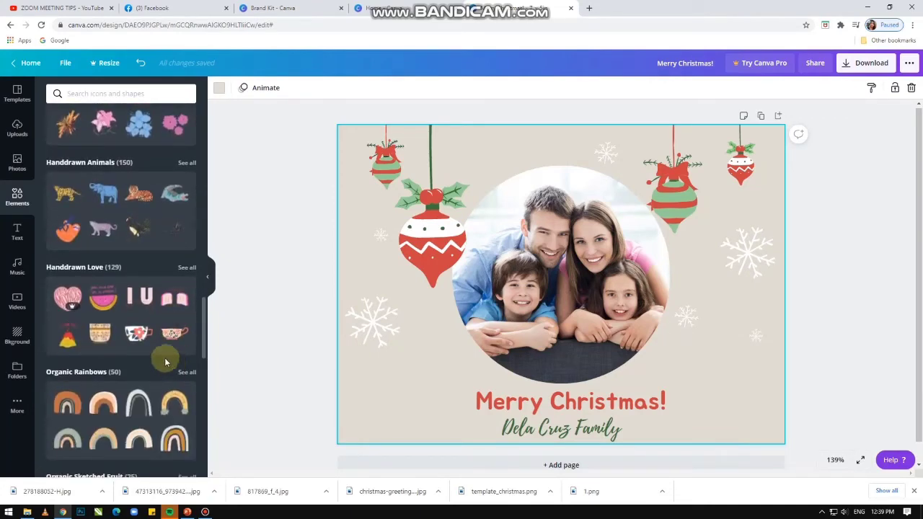
scroll(152, 353, "down", 1)
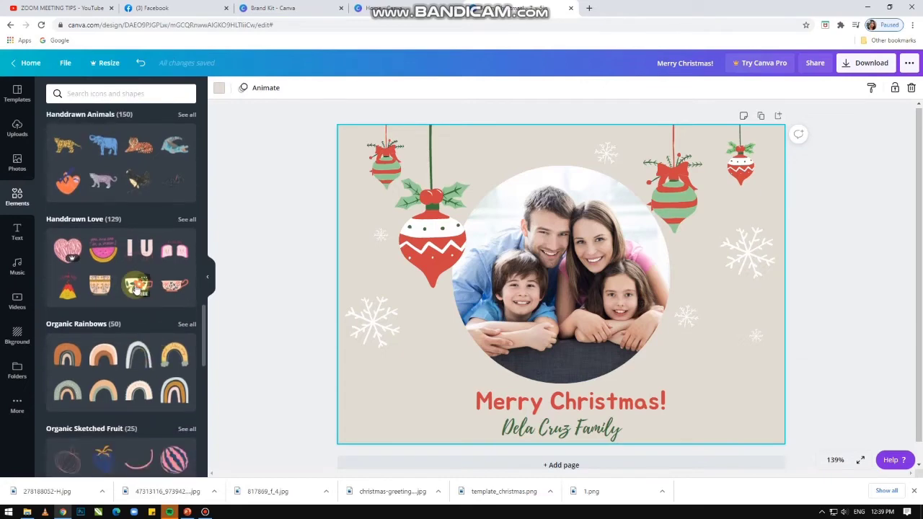
left_click(137, 289)
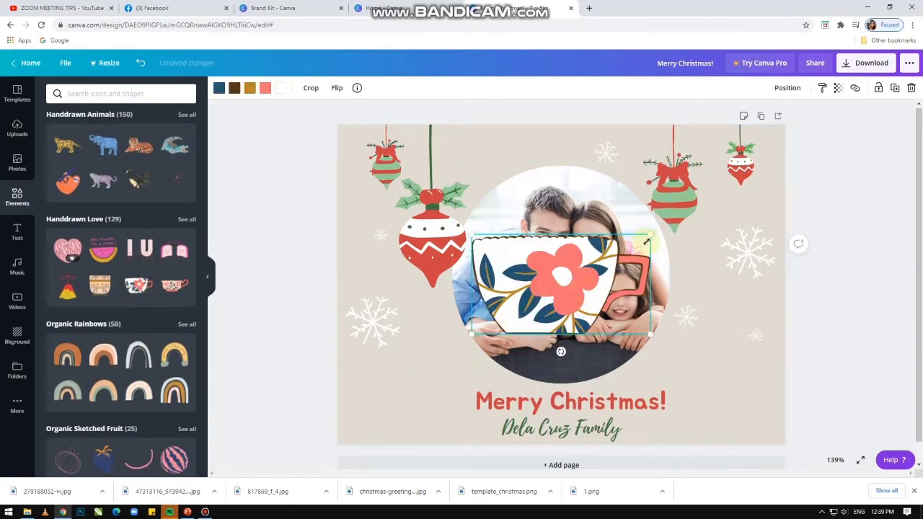
left_click_drag(652, 233, 557, 369)
left_click_drag(495, 322, 743, 420)
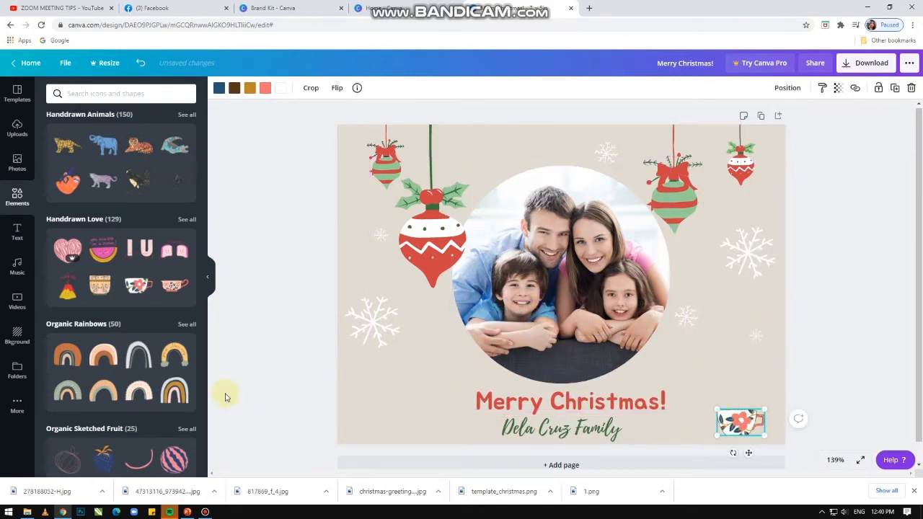
Replace the card's beige background with the pale pink textured background
scroll(149, 337, "down", 8)
left_click(18, 337)
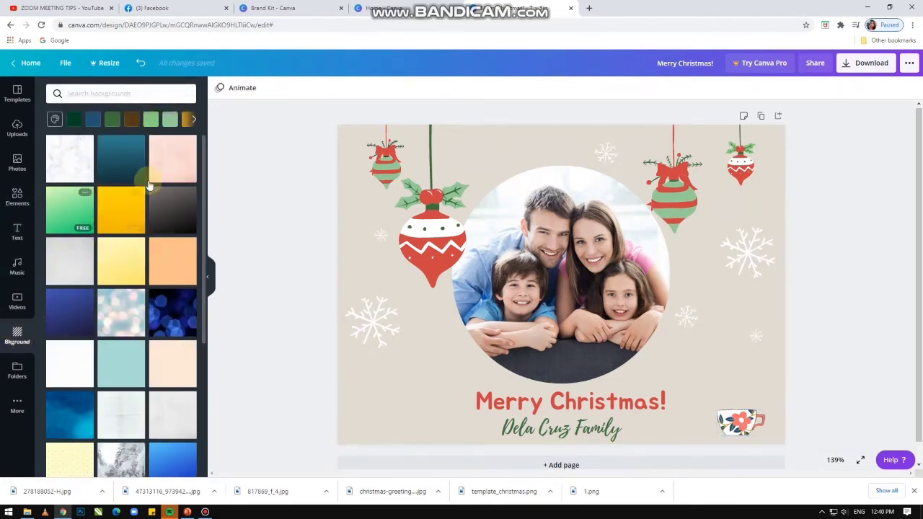
left_click(178, 159)
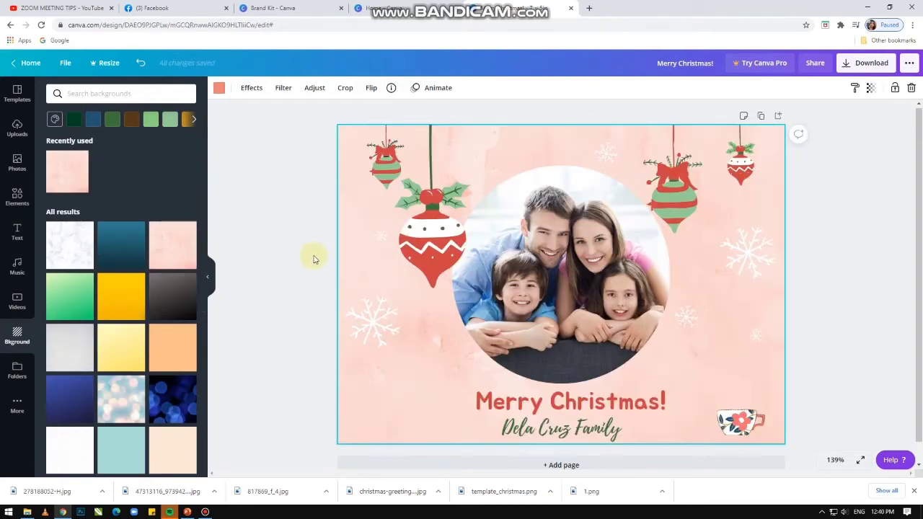
left_click(293, 245)
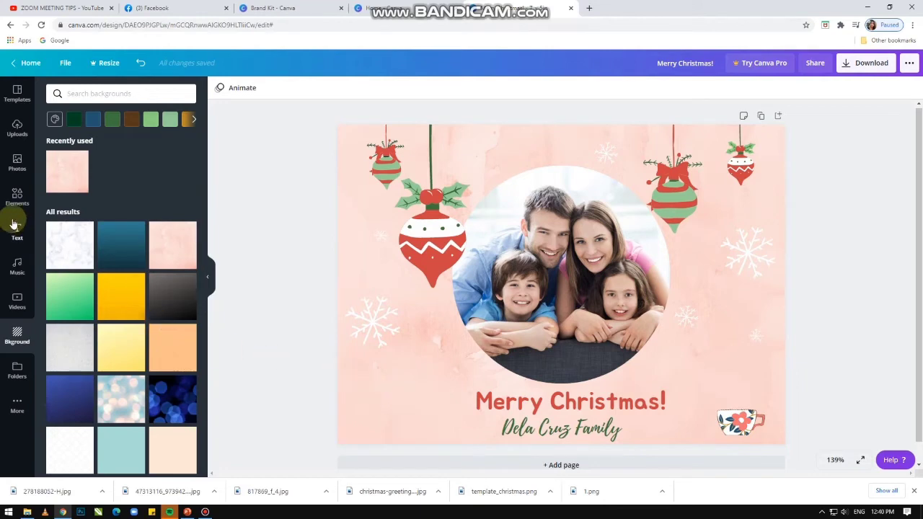
left_click(16, 197)
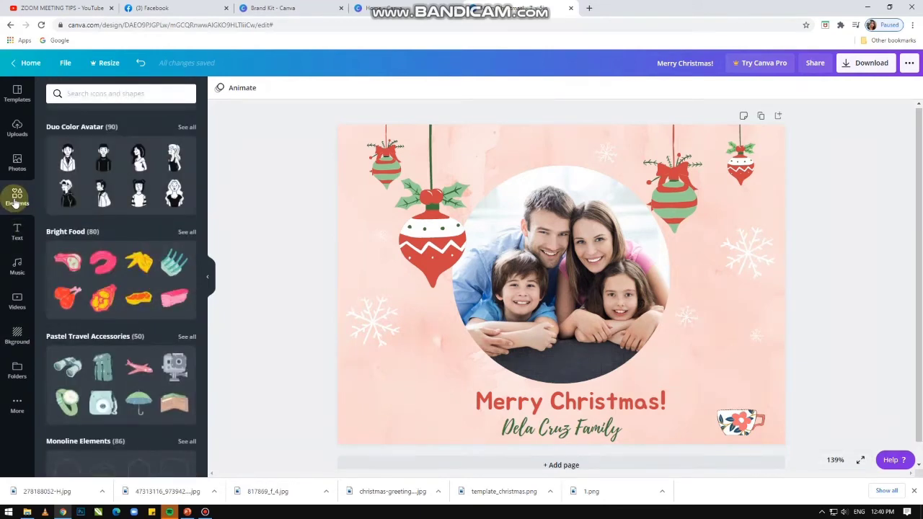
left_click(17, 164)
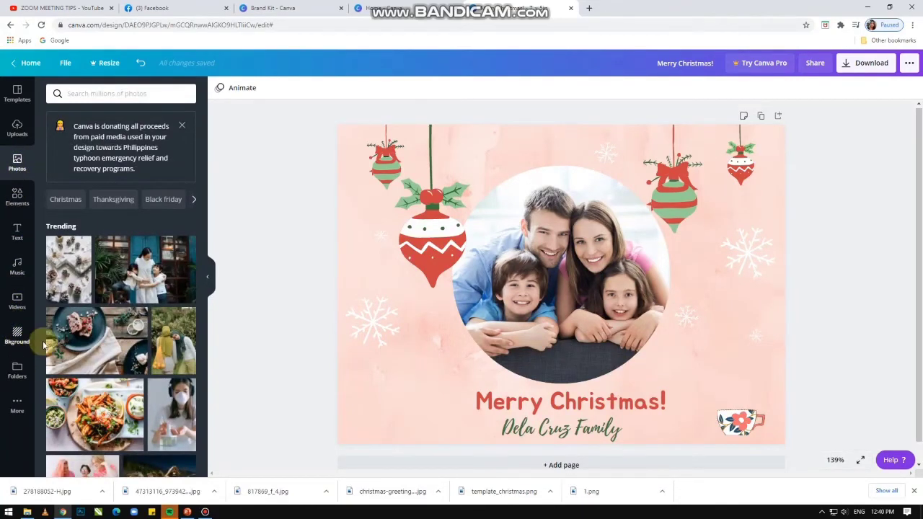
left_click(182, 127)
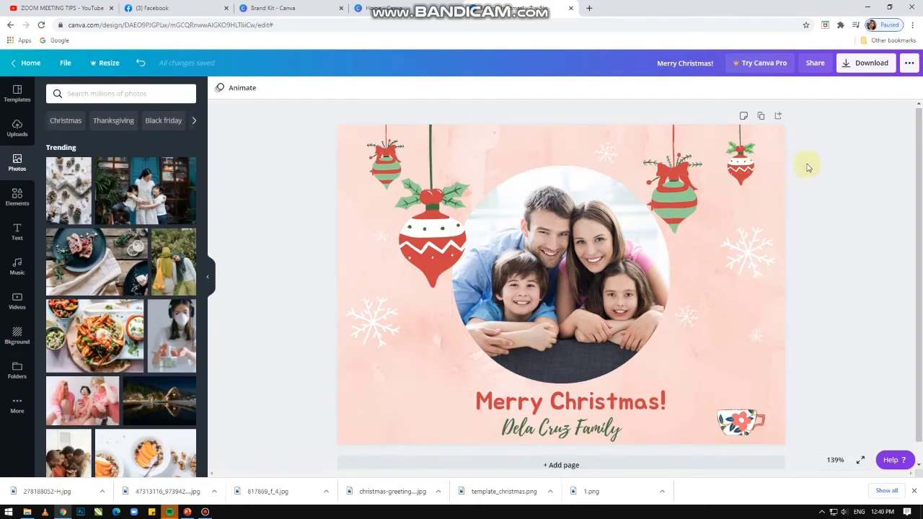
Download the finished Christmas card as a JPG and dismiss the post-scheduling offer
left_click(862, 64)
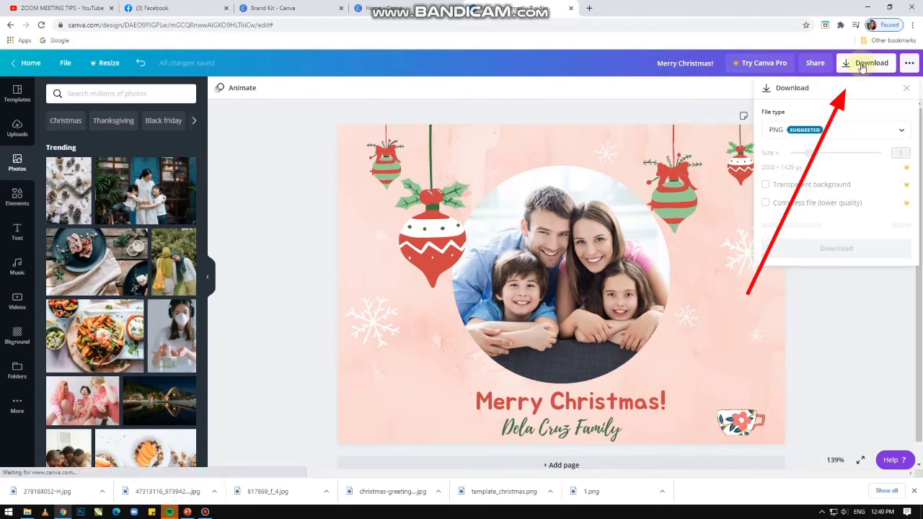
left_click(899, 131)
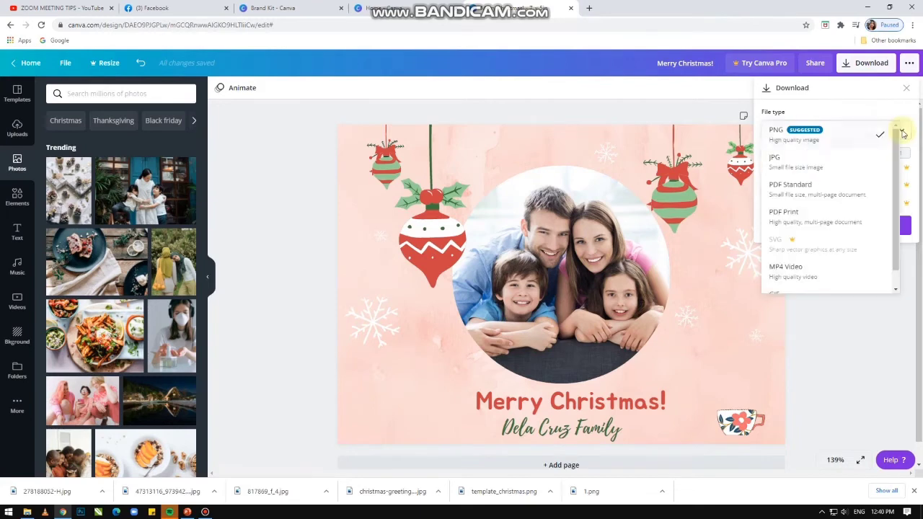
left_click(829, 168)
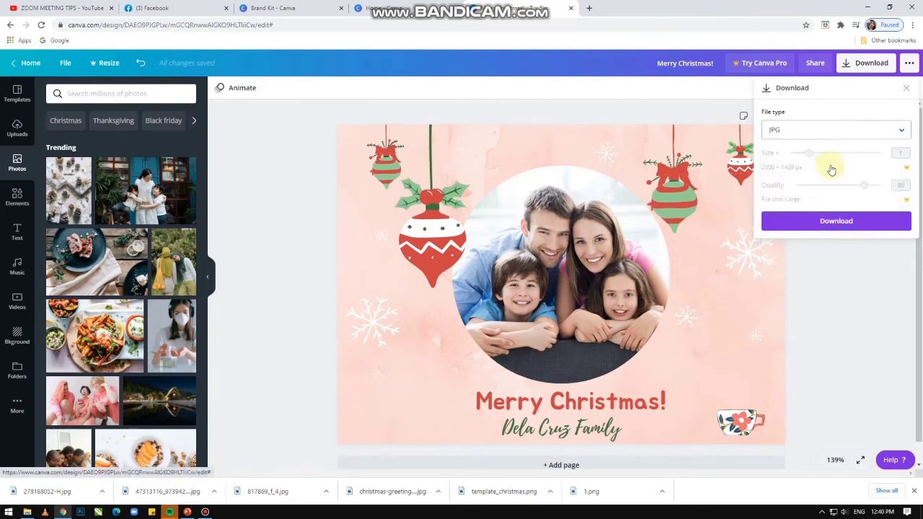
left_click(837, 223)
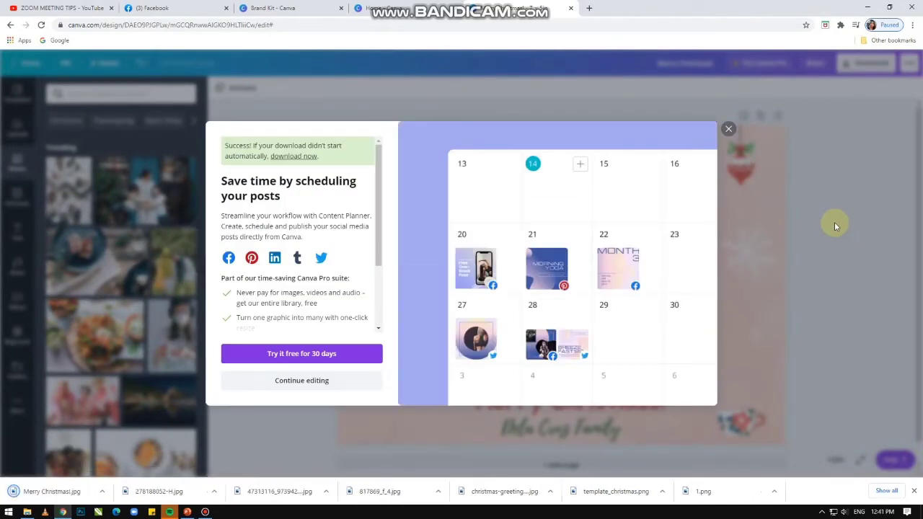
left_click(729, 131)
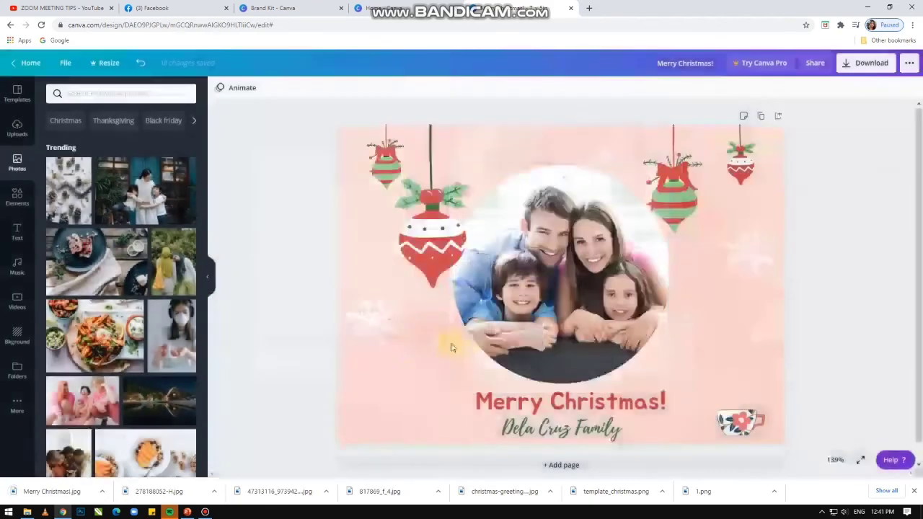
Locate the downloaded "Merry Christmas!" JPG in its folder and view it enlarged in Photos
right_click(51, 495)
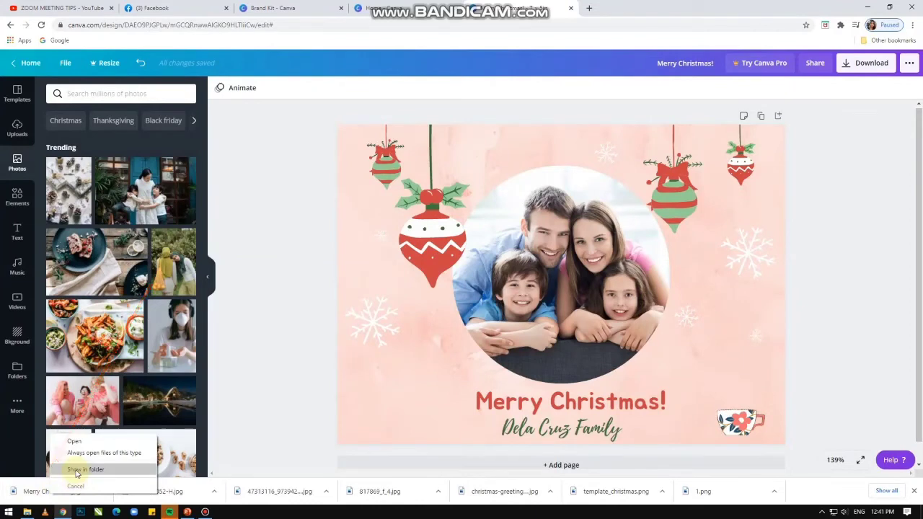
left_click(76, 470)
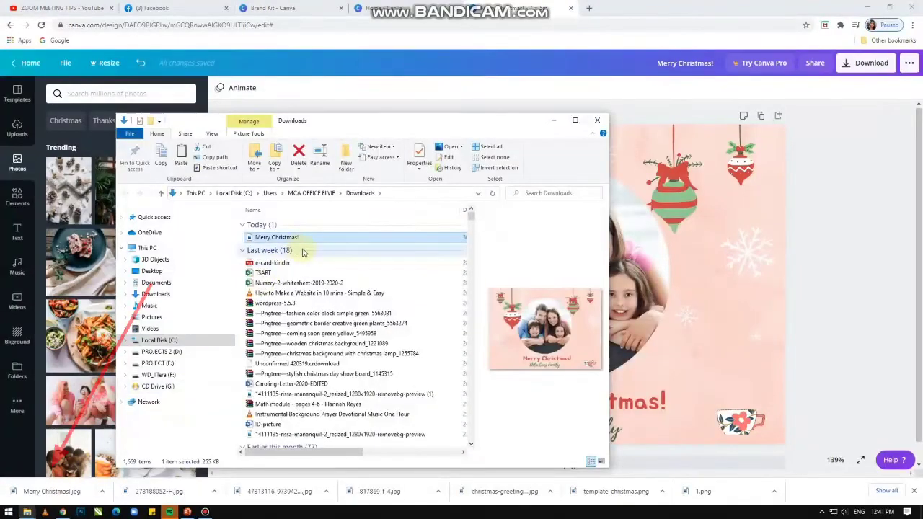
double_click(308, 238)
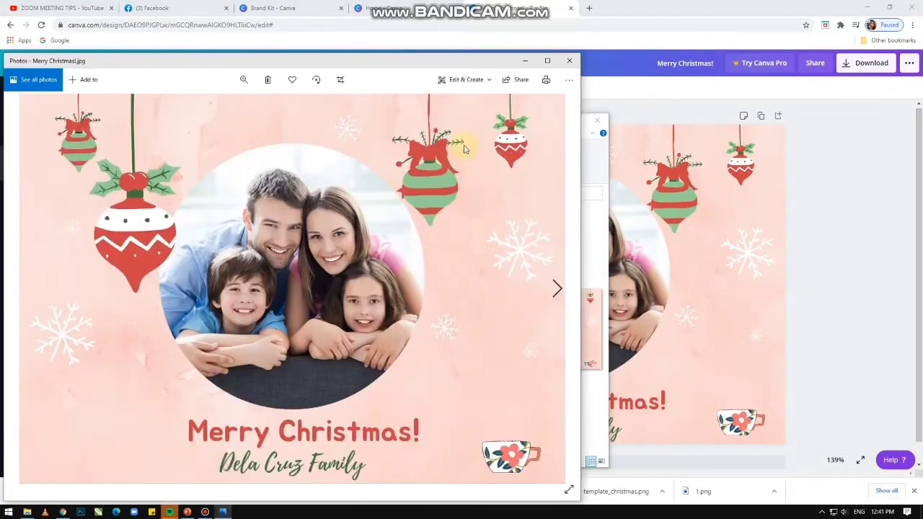
left_click_drag(411, 65, 599, 45)
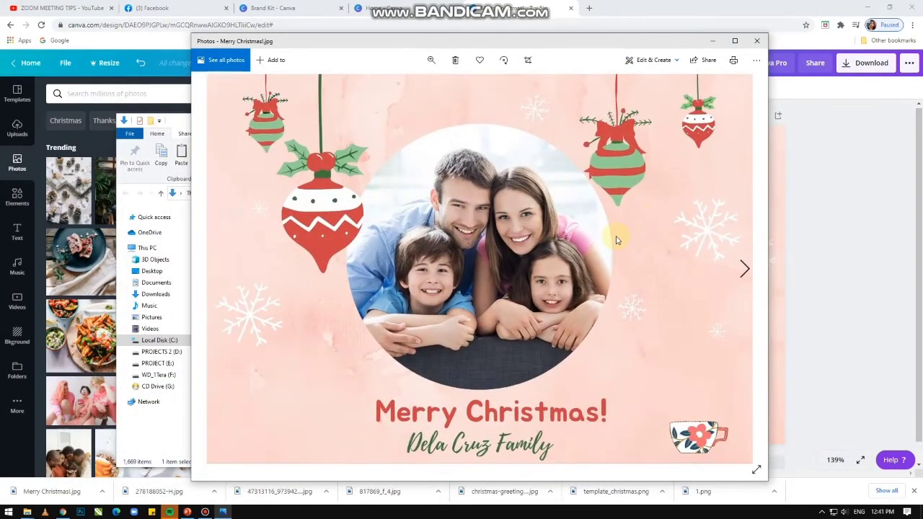
left_click(734, 41)
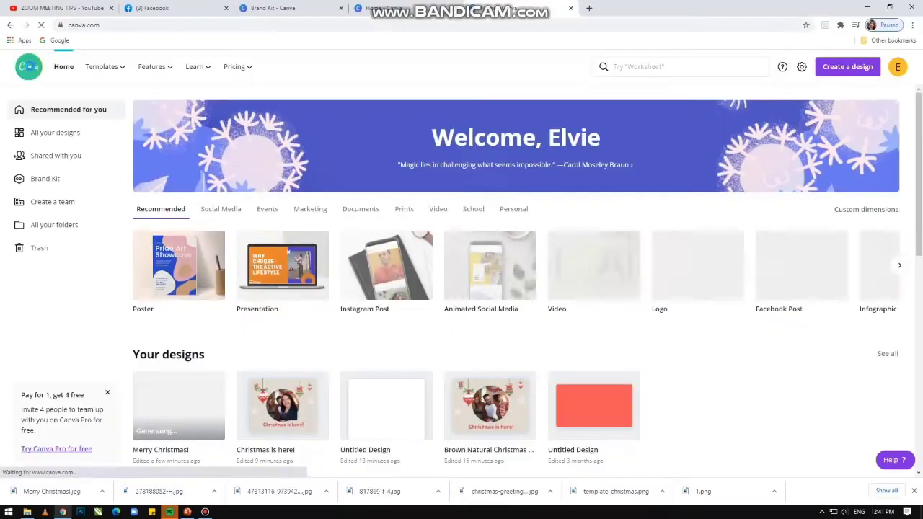
Create a new 7 × 5 in design and apply the cream "Merry Christmas!" template with red snowflakes and two circular photos
left_click(851, 69)
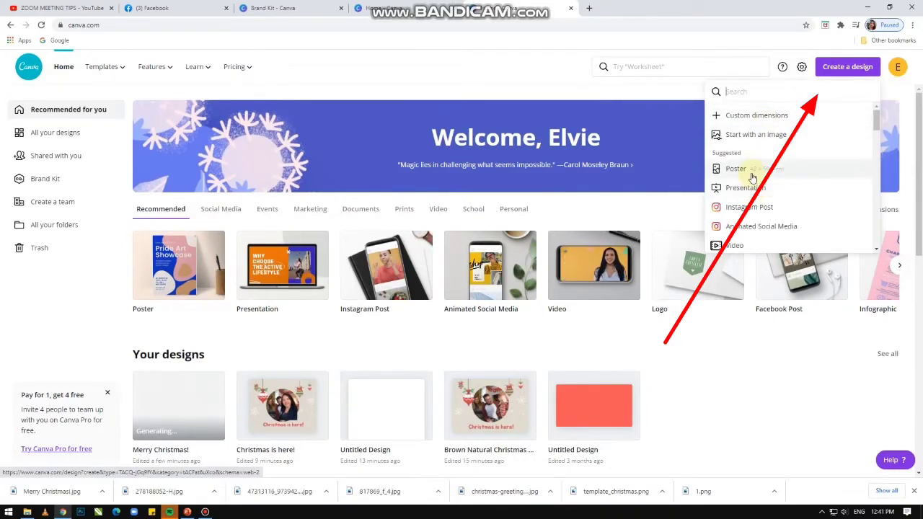
left_click(753, 116)
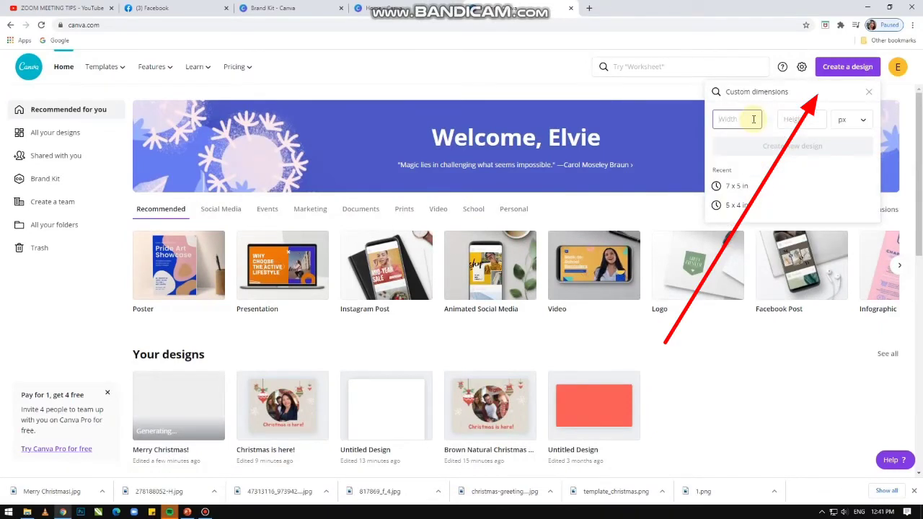
left_click(751, 190)
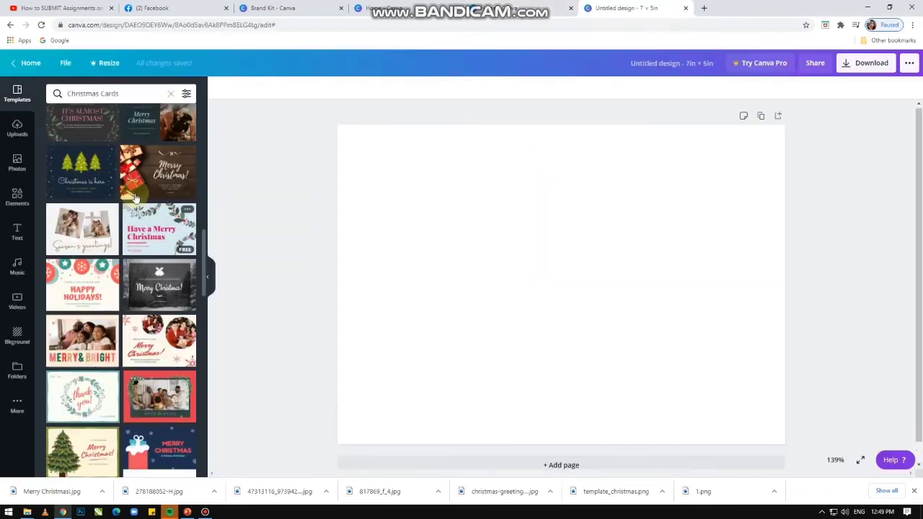
scroll(83, 140, "down", 1)
left_click(158, 292)
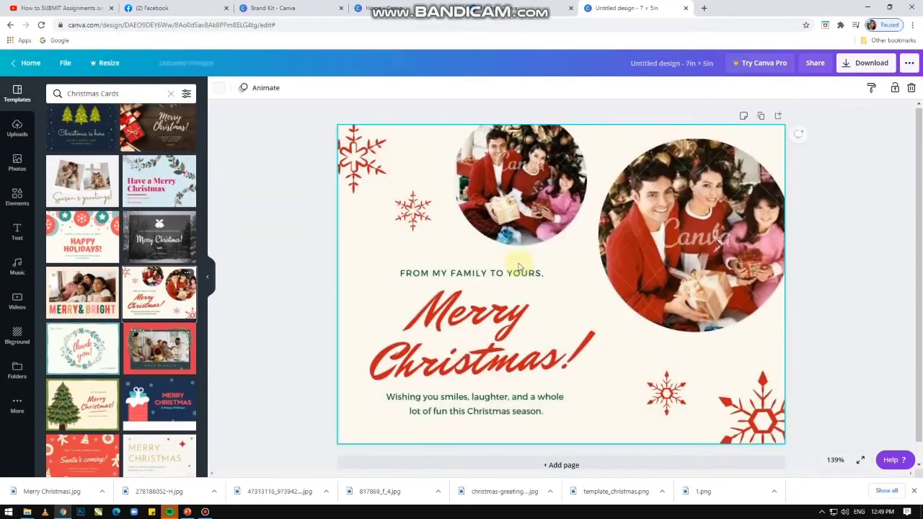
Upload the akoh-removebg-preview picture from the device's sample images folder for use in the large circular photo frame
left_click(720, 229)
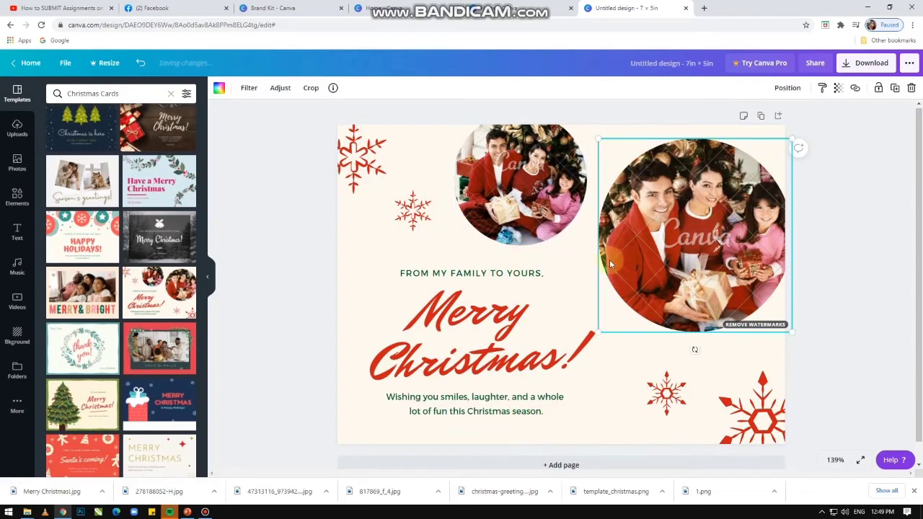
left_click(15, 128)
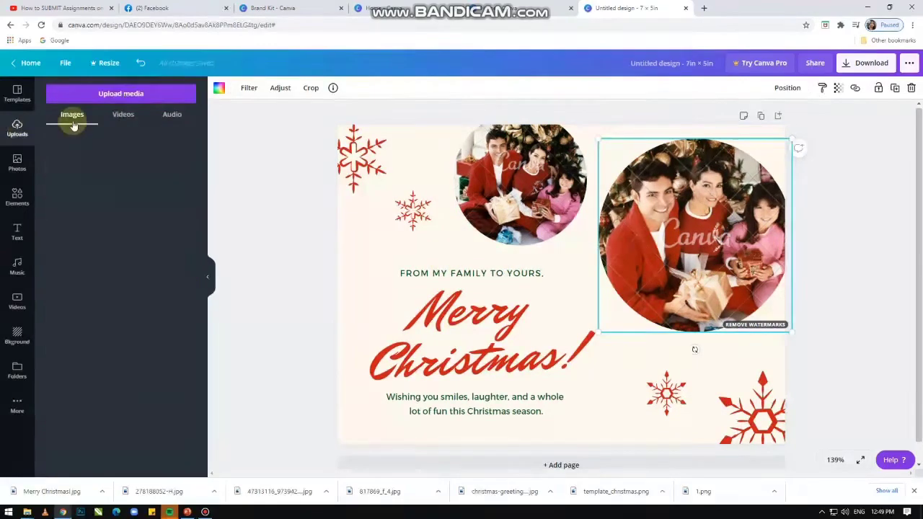
left_click(134, 93)
left_click(58, 152)
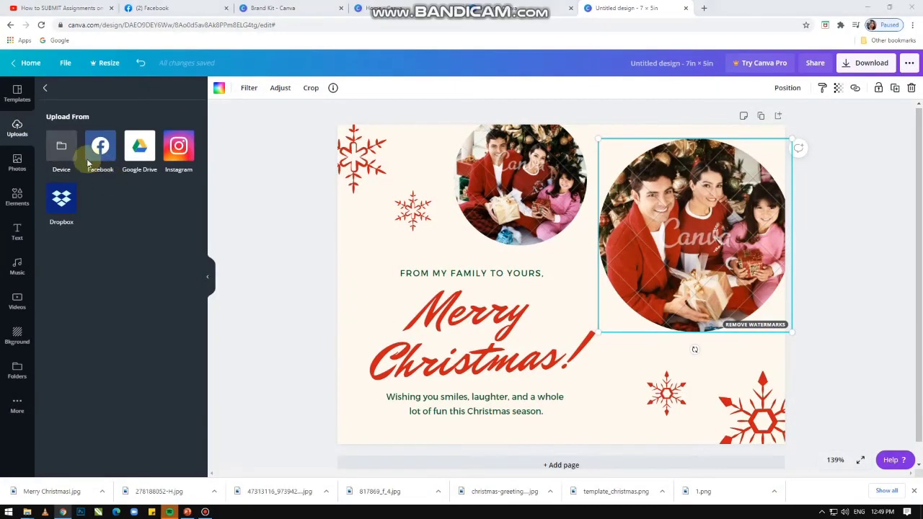
double_click(405, 86)
left_click(216, 82)
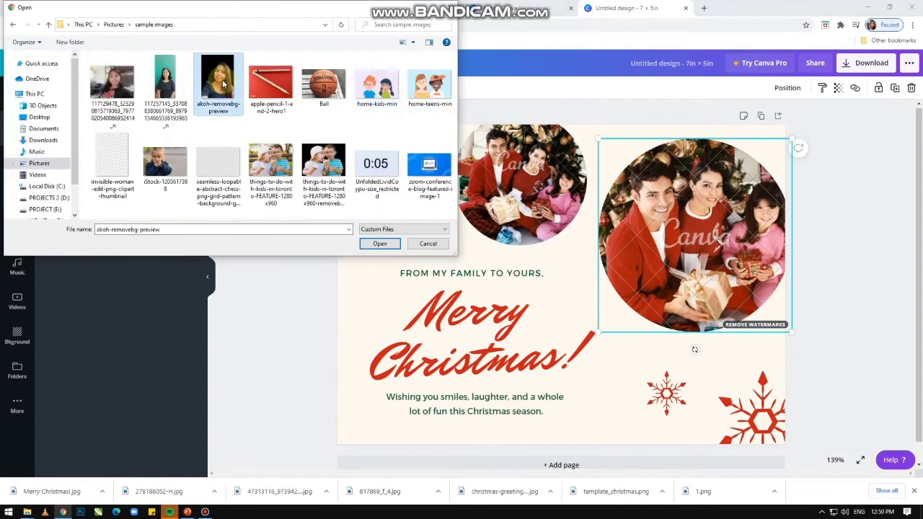
left_click(375, 243)
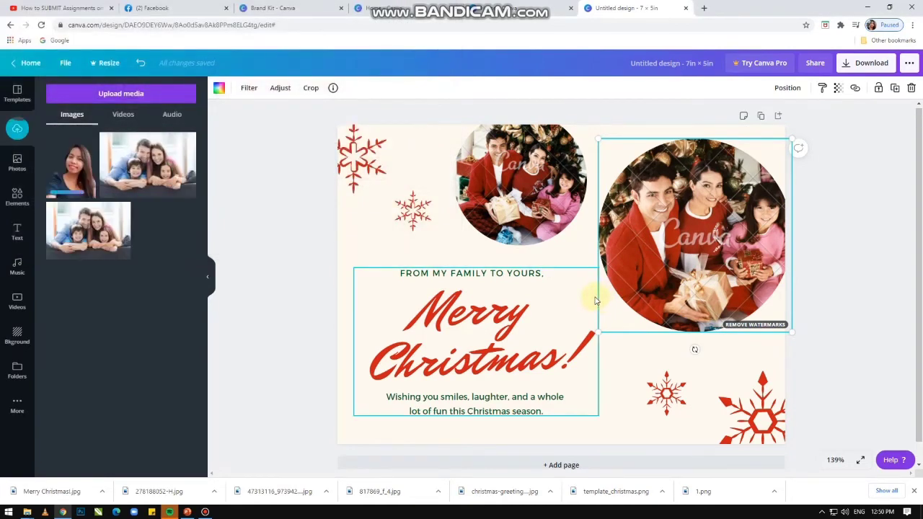
Replace the large circular photo with the uploaded portrait and delete the smaller circular photo
left_click_drag(80, 166, 725, 260)
left_click(844, 299)
left_click(537, 208)
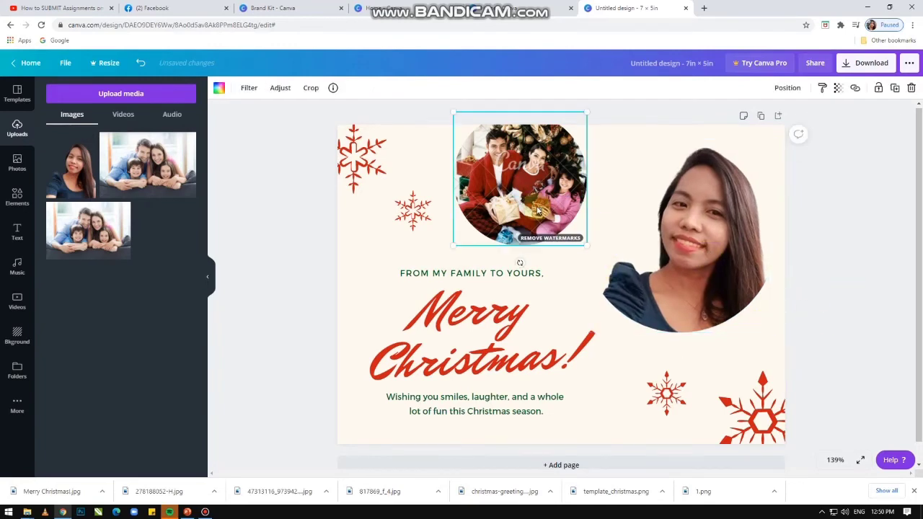
key("Delete")
key("Delete")
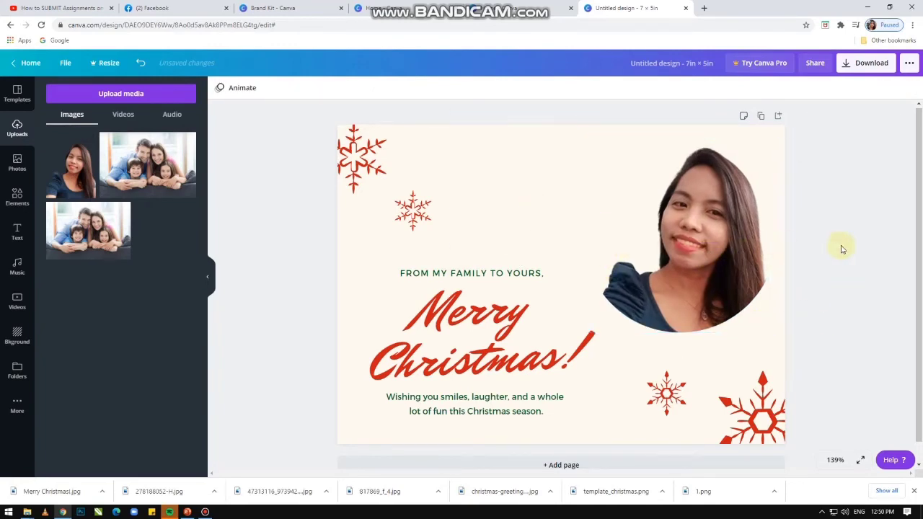
Move the small upper snowflake beside the corner snowflake and shift the greeting text group up and slightly left
left_click(491, 274)
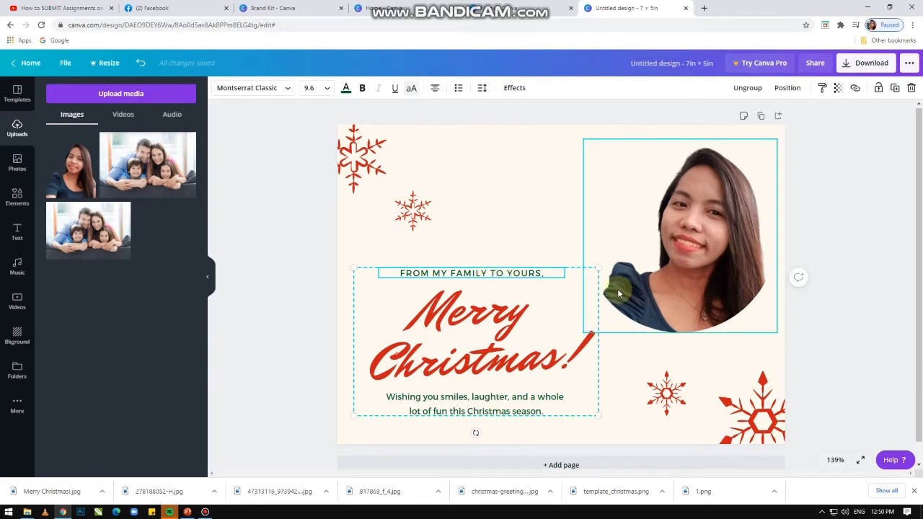
mouse_move(491, 316)
left_mouse_down()
mouse_move(539, 194)
mouse_move(511, 202)
mouse_move(527, 190)
mouse_move(488, 313)
left_mouse_up()
left_click(412, 211)
left_click_drag(412, 211, 428, 160)
left_click_drag(492, 324, 490, 290)
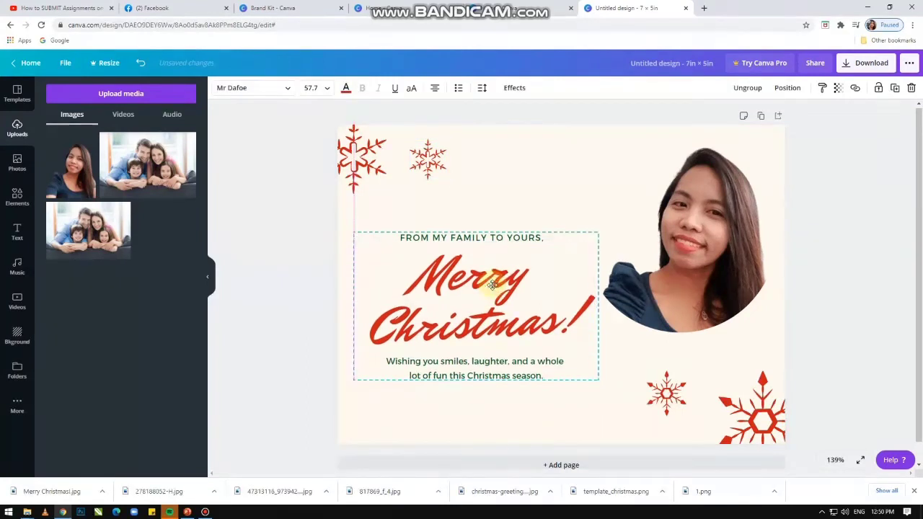
left_click(763, 373)
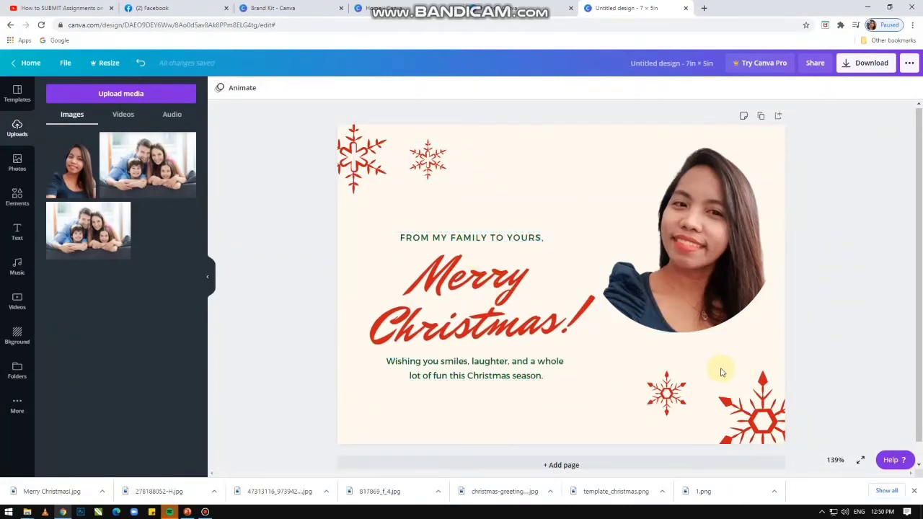
left_click(508, 332)
left_click_drag(474, 396, 470, 414)
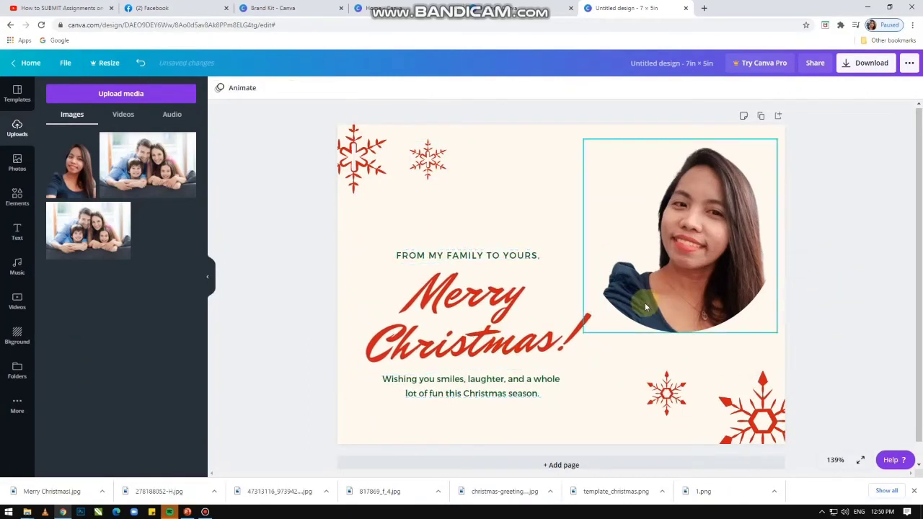
Delete the "FROM MY FAMILY TO YOURS," line and move the remaining greeting text up beneath the snowflakes
left_click(508, 258)
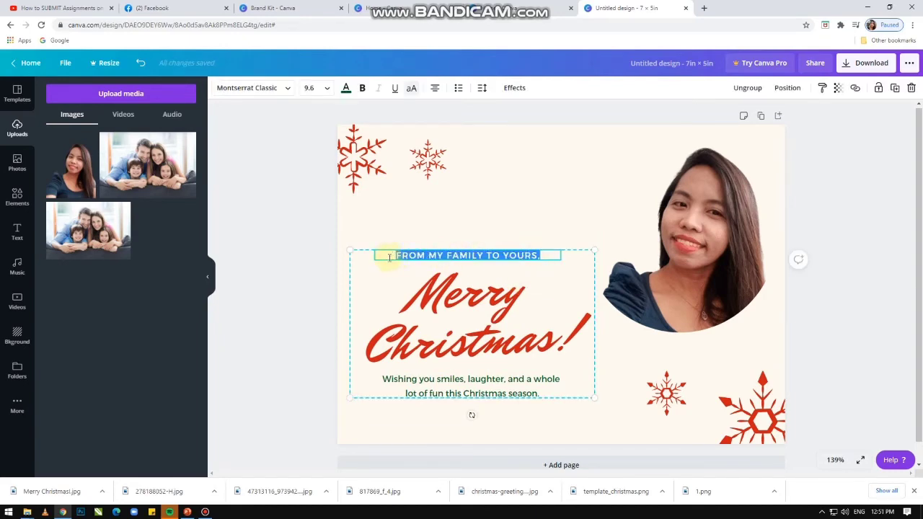
key("BackSpace")
left_click(501, 354)
left_click_drag(500, 354, 484, 252)
left_click(521, 382)
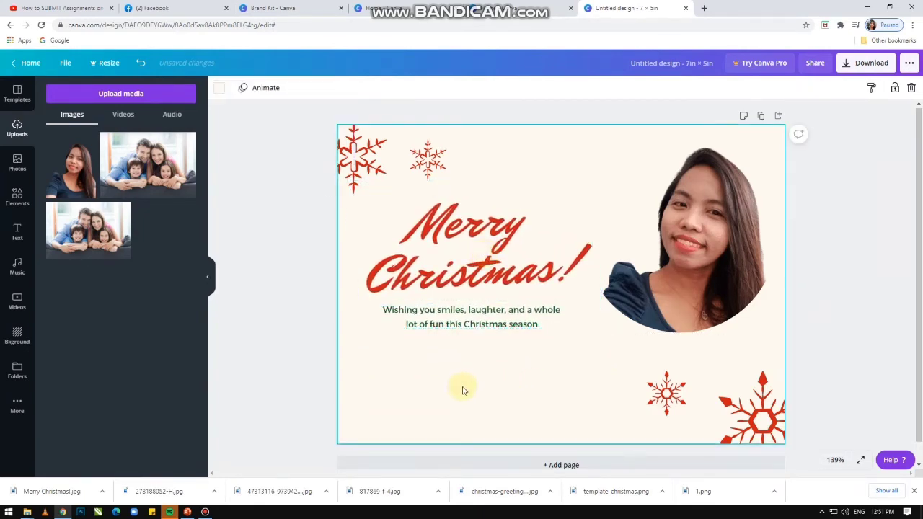
Search Google for "luke 2;11" in a new browser tab
left_click(16, 232)
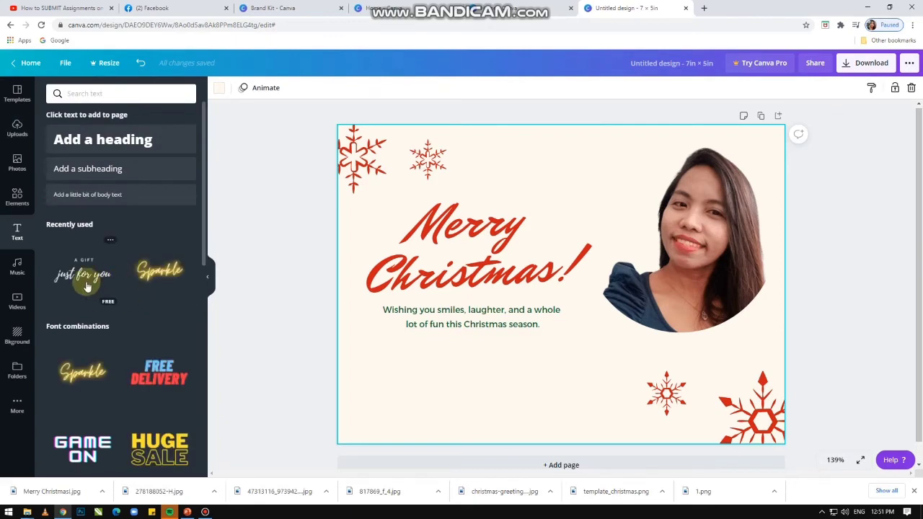
left_click(704, 8)
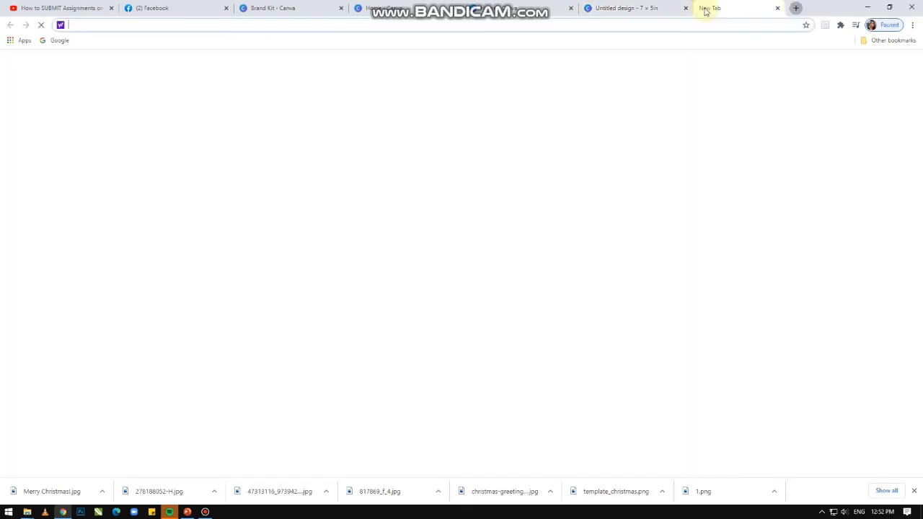
left_click(378, 209)
left_click(359, 213)
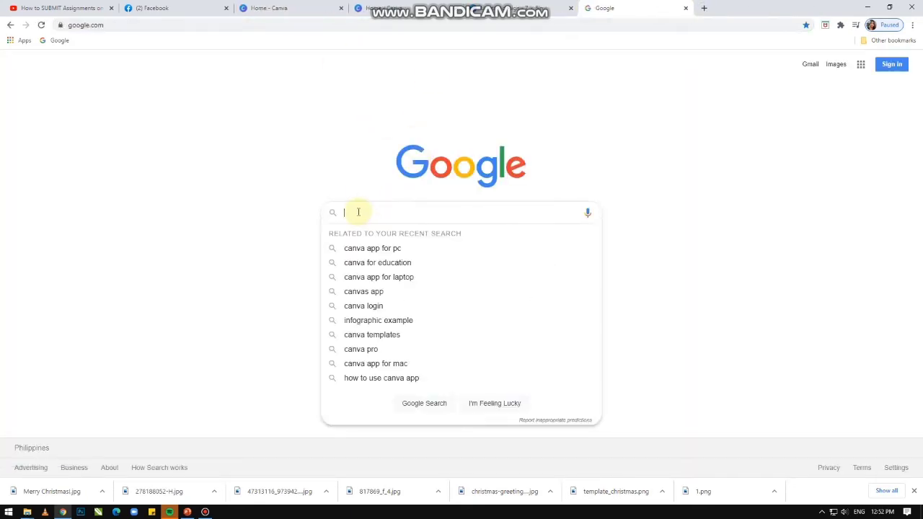
type("luke 2,11")
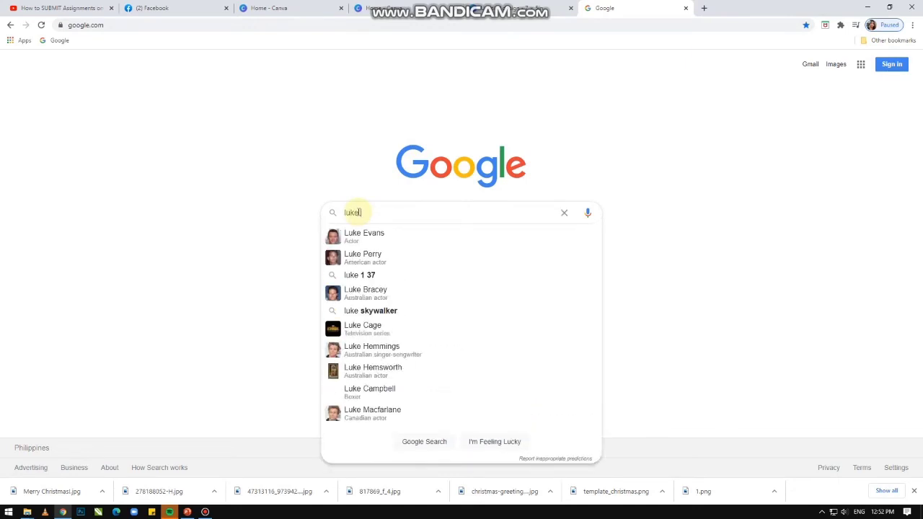
key("Return")
Open the Bible Gateway result for Luke 2:11 NIV and copy the verse text
left_click(204, 258)
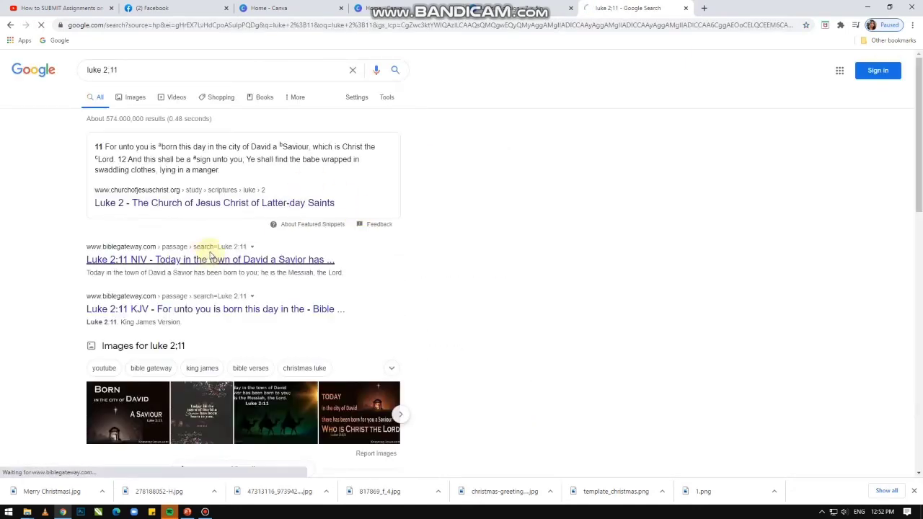
left_click_drag(186, 224, 144, 222)
mouse_move(205, 512)
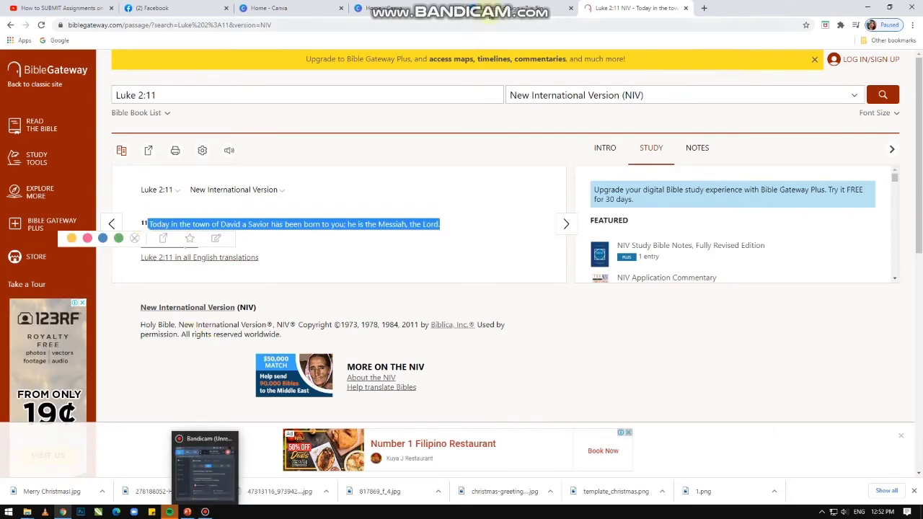
Place the copied verse beneath the greeting in 14 pt Open Sans Light, ending with the reference "Luke 2:11" on its own line
left_click(220, 415)
type("TODAY IN THE TOWN OF DAVID A SAVIOR HAS BEEN BORN TO YOU; HE IS THE MESSIAH, THE LORD.")
key("ctrl+a")
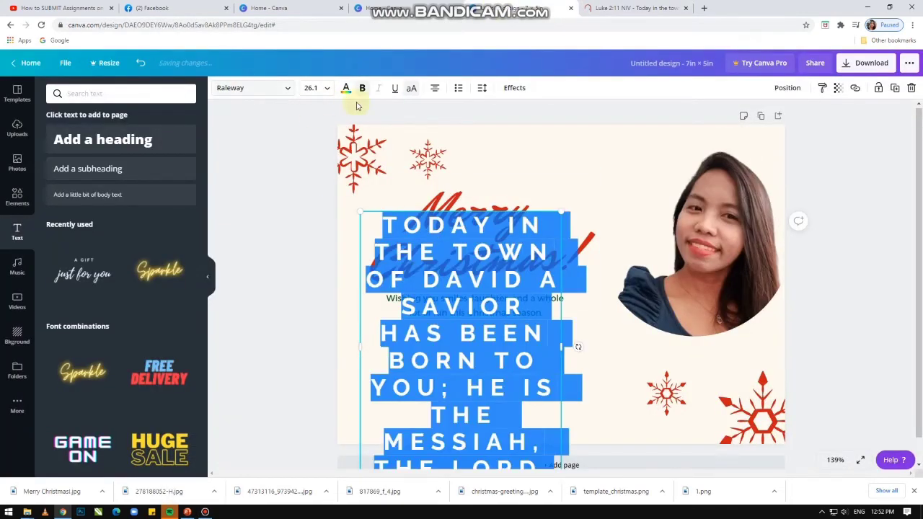
left_click(312, 87)
left_click(317, 174)
type("Today in the town of David a Savior has been born to you; he is the Messiah, the Lord. Luke 2:11")
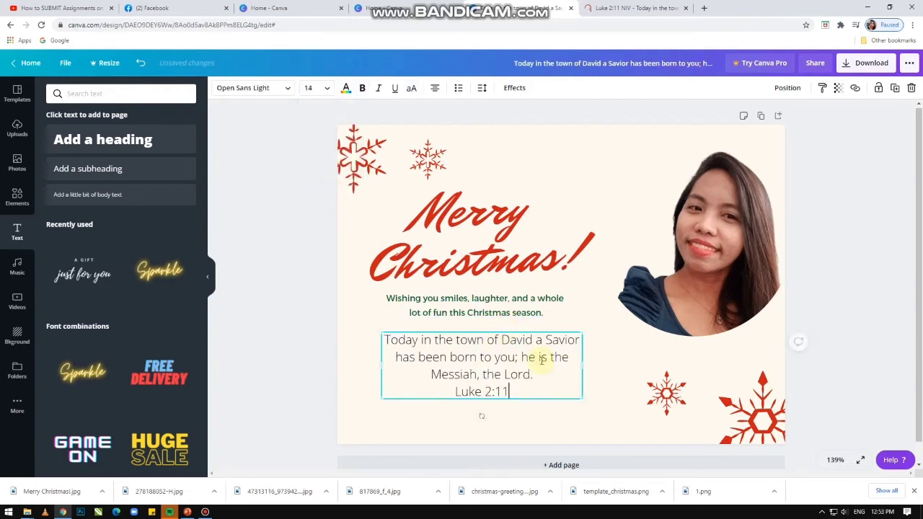
left_click(594, 427)
Change "fun" to "blessings" in the green greeting line and move the verse down and slightly left
left_click(446, 316)
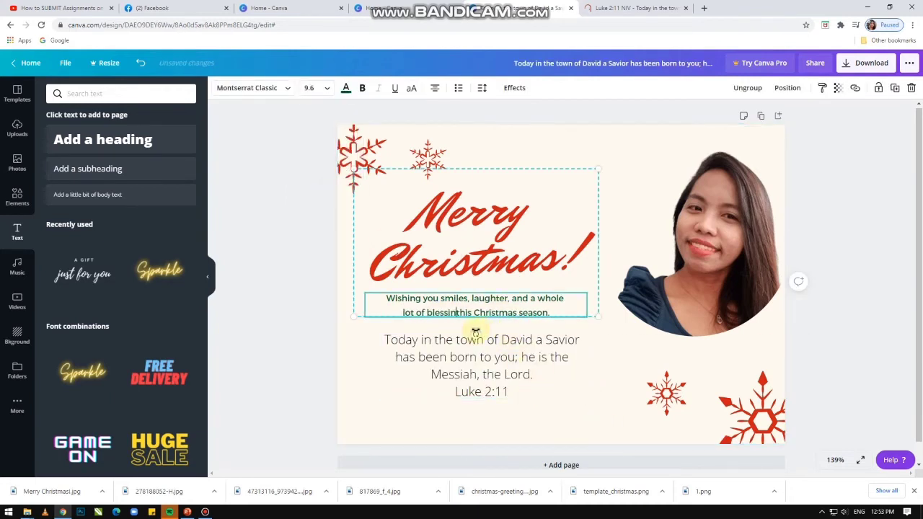
left_click_drag(475, 331, 447, 364)
Add the sender's name in 14 pt Playlist Script beneath the portrait and narrow its text box to fit there
scroll(103, 293, "down", 2)
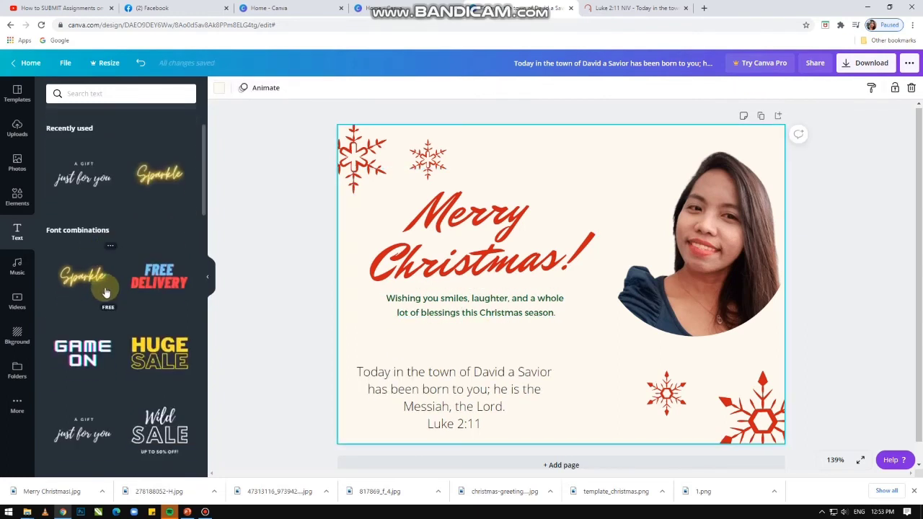
scroll(100, 274, "up", 2)
left_click(86, 223)
left_click(608, 223)
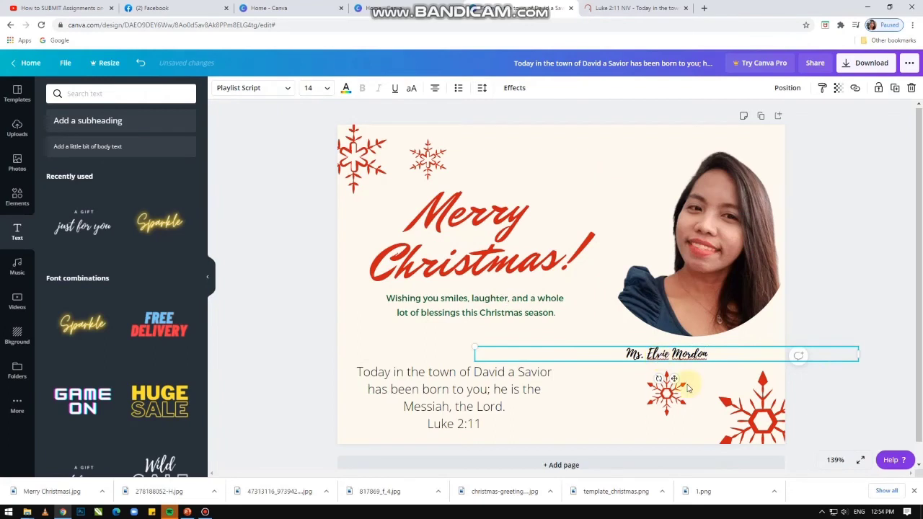
left_click_drag(869, 356, 712, 351)
Colour the sender's name dark green and prefix it with "From:", centred beneath the portrait
left_click(345, 88)
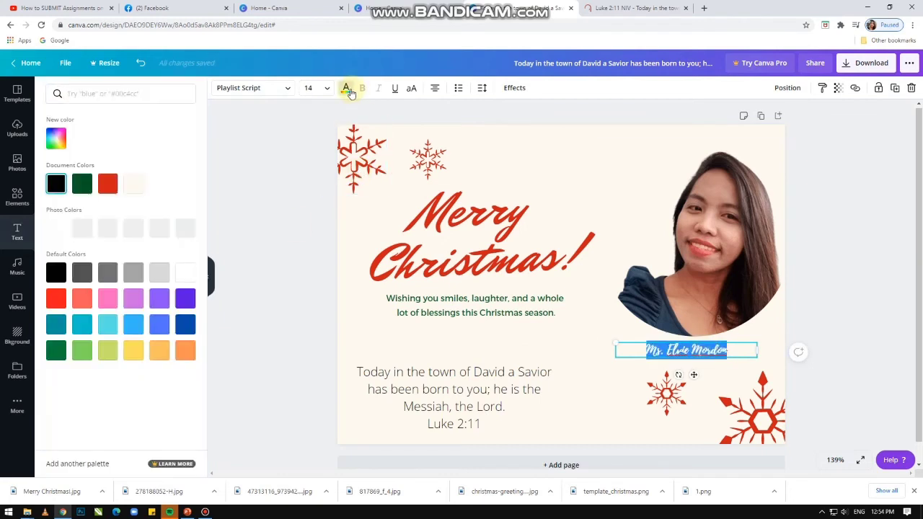
left_click(658, 359)
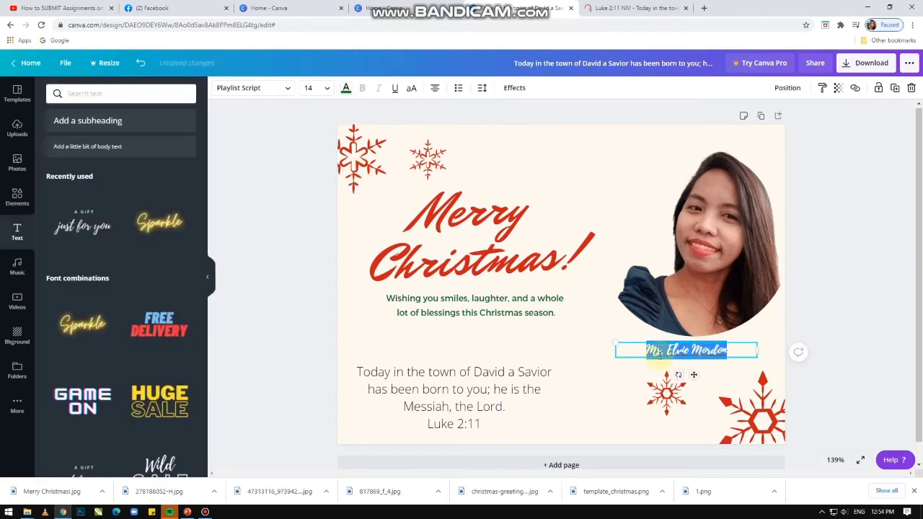
left_click_drag(730, 350, 741, 341)
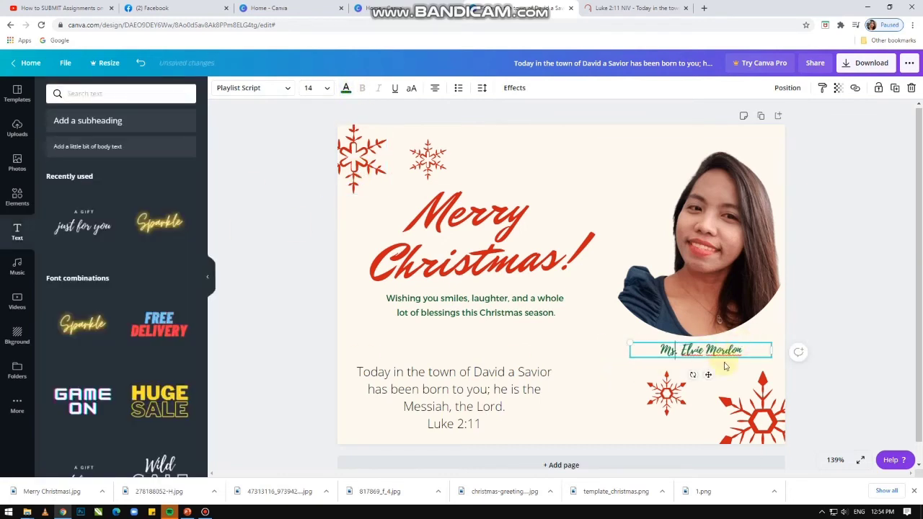
left_click(612, 401)
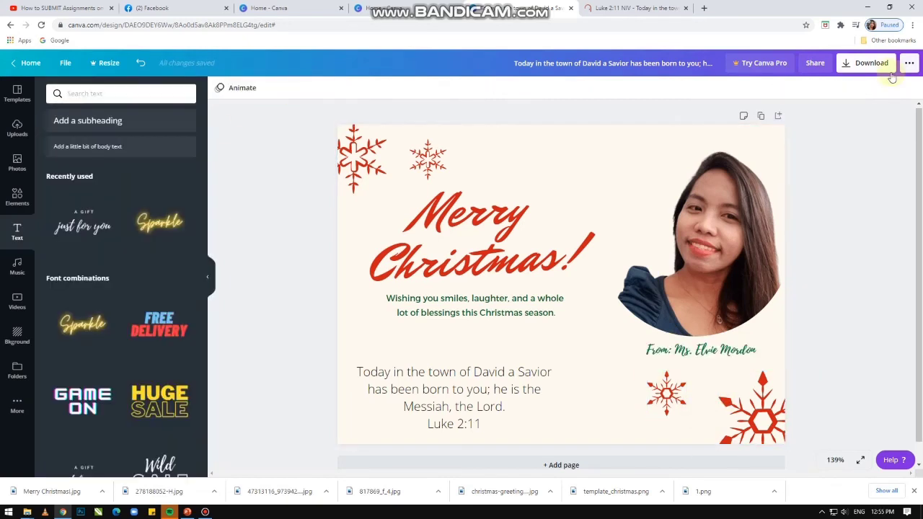
Add the pink flower with leaves from the Organic Summer elements at the portrait's lower-left edge
left_click(15, 196)
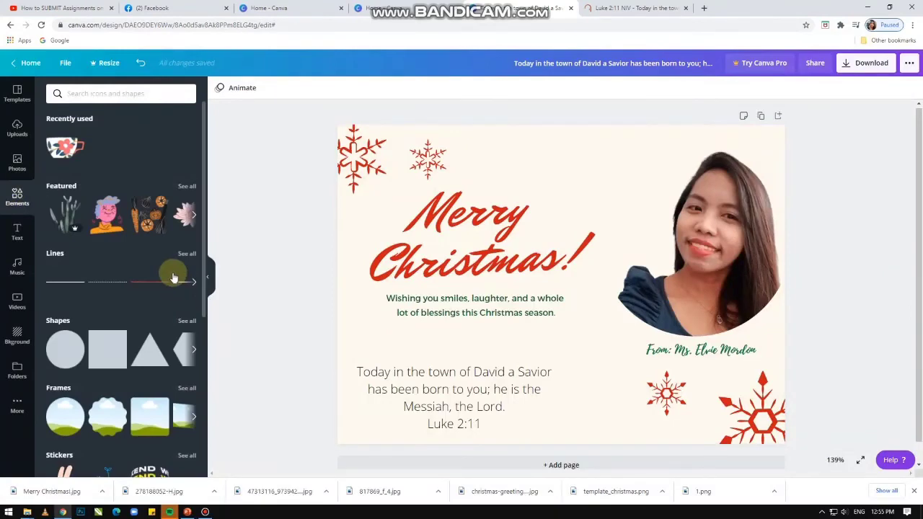
scroll(70, 178, "down", 15)
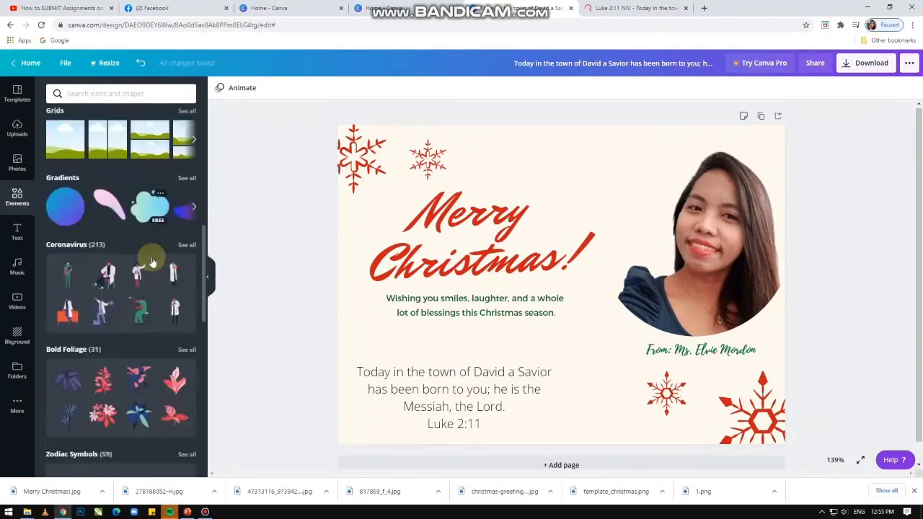
scroll(194, 249, "down", 6)
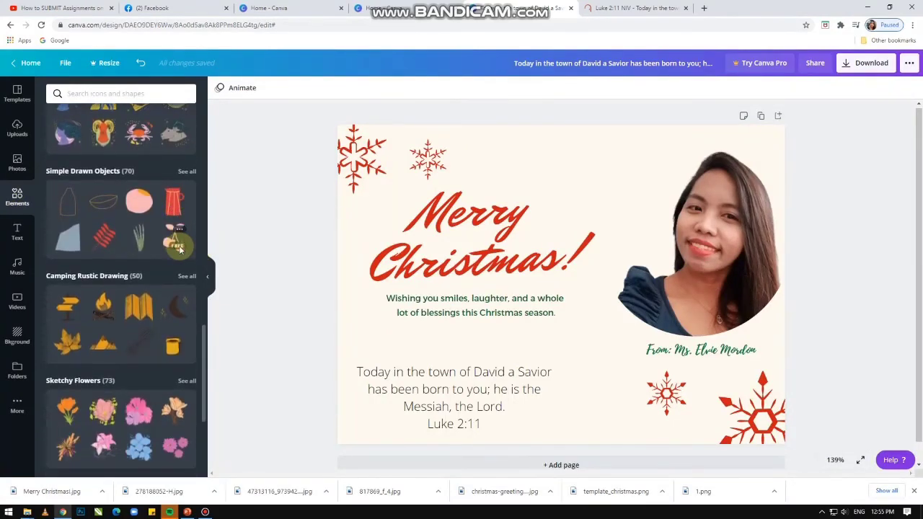
scroll(181, 249, "down", 10)
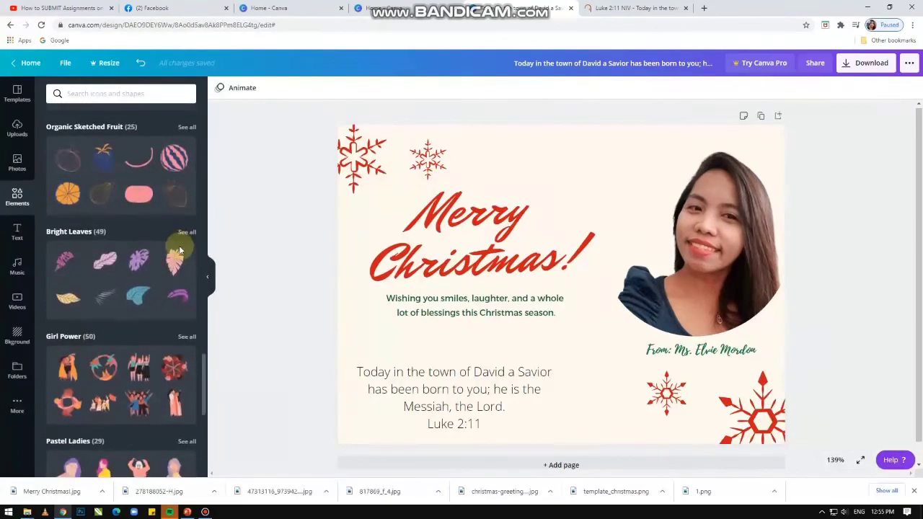
scroll(181, 249, "down", 8)
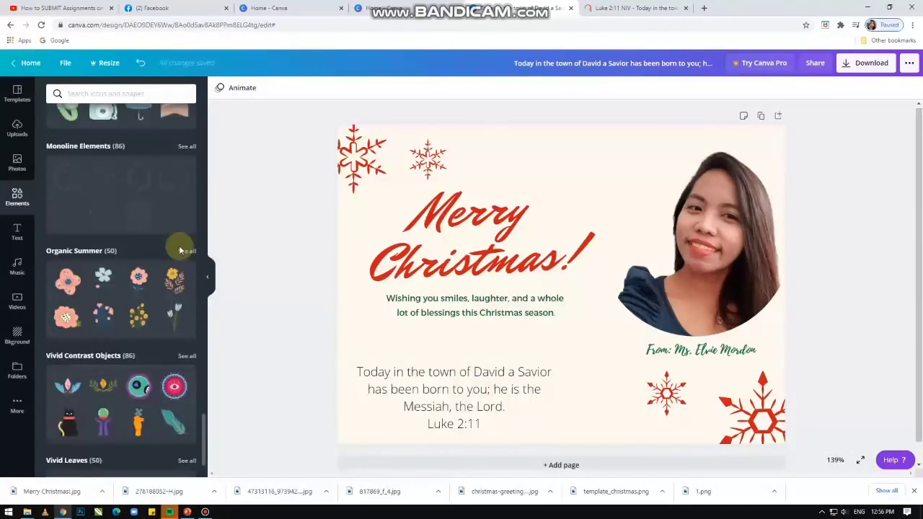
scroll(181, 251, "down", 2)
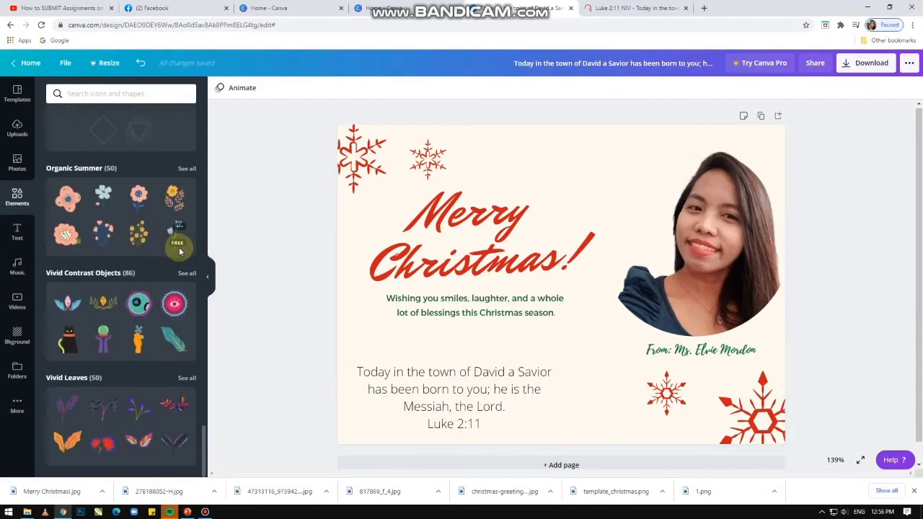
left_click(59, 240)
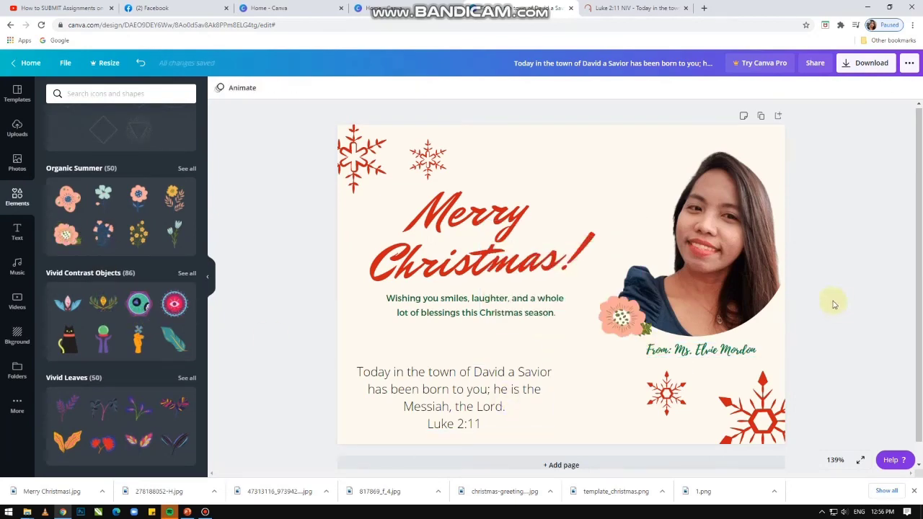
Download the finished portrait card as a JPG and dismiss the referral message
left_click(865, 63)
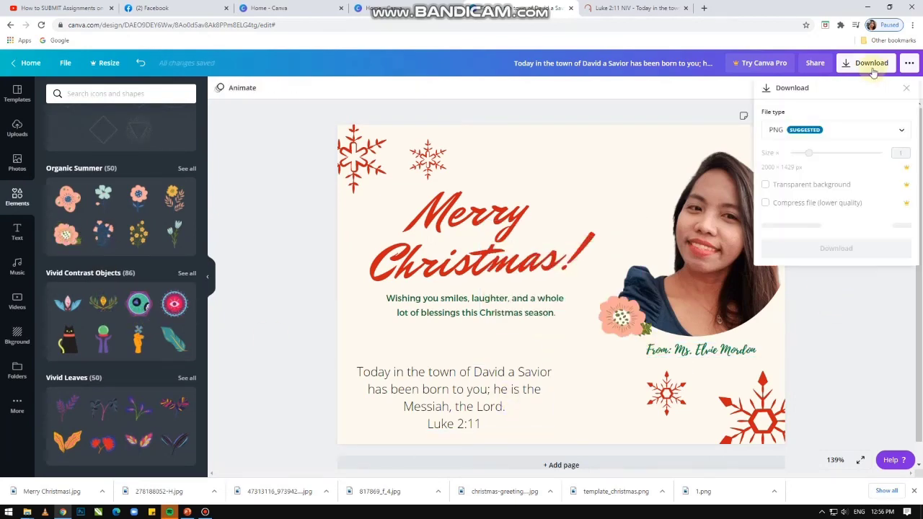
left_click(888, 132)
left_click(847, 160)
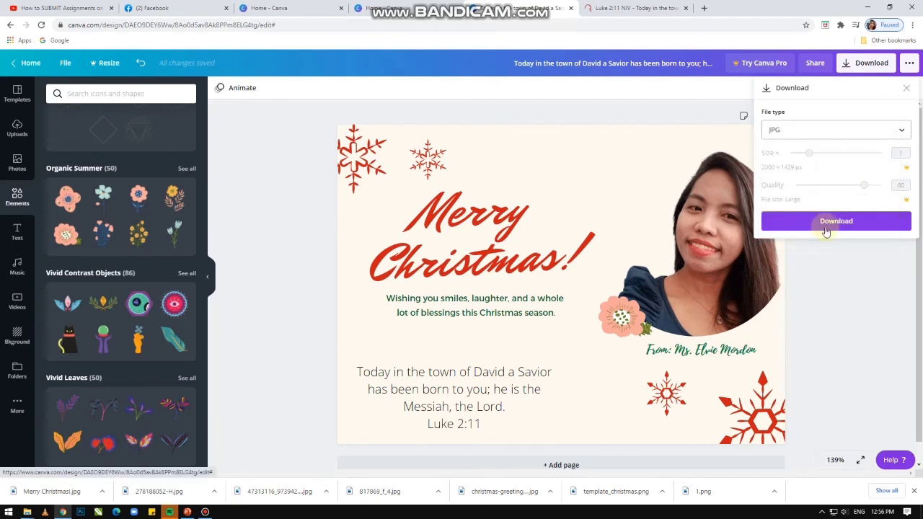
left_click(827, 226)
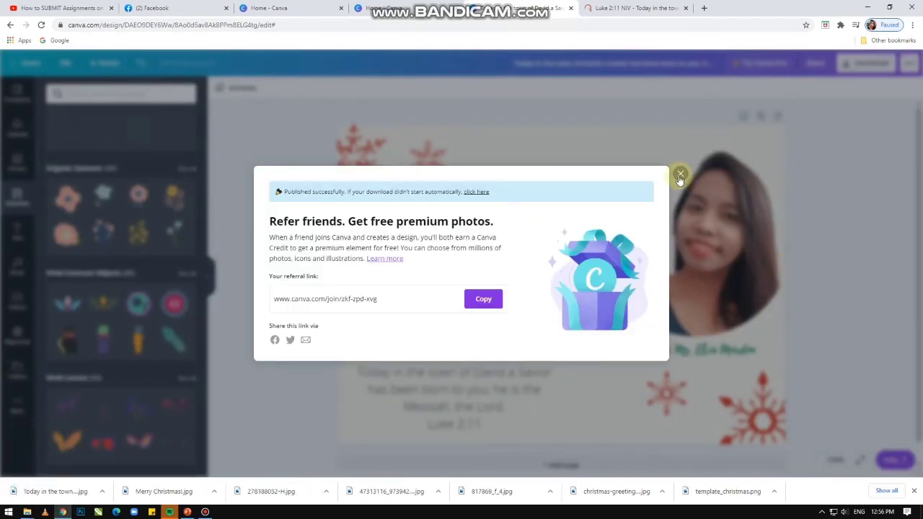
left_click(679, 177)
Locate the downloaded card in the Downloads folder and open it in the Photos viewer
right_click(56, 490)
left_click(92, 468)
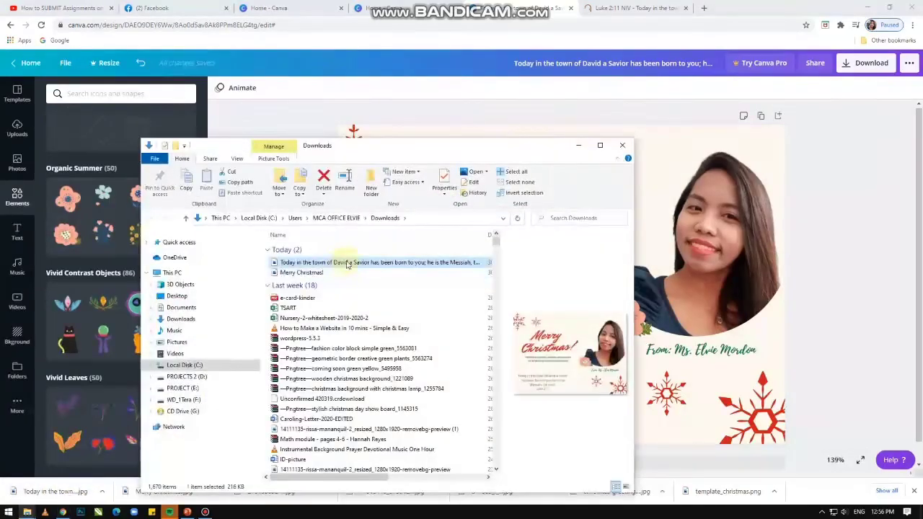
double_click(348, 264)
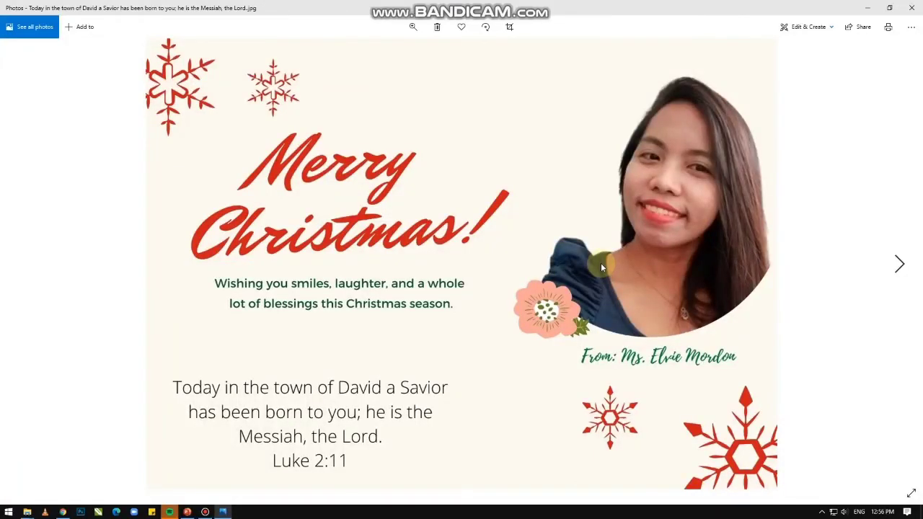